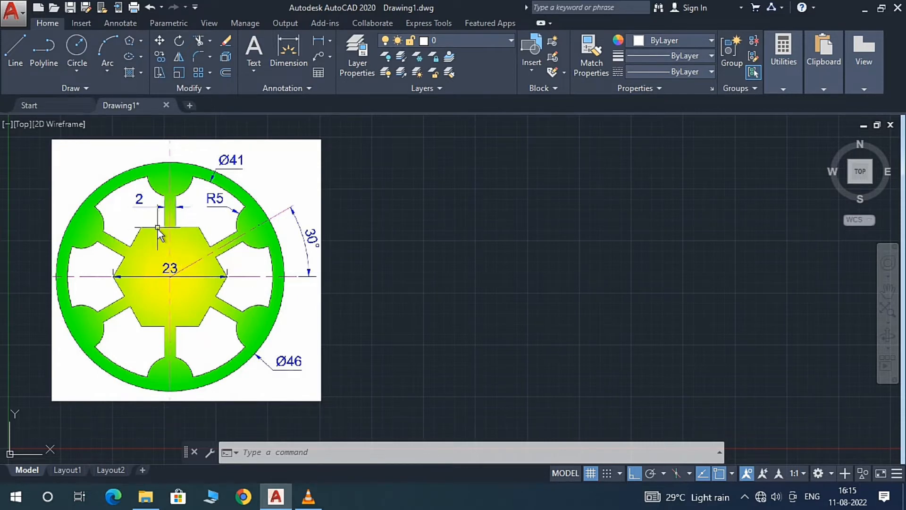
Draw a circle with a diameter of 41 in the empty space beside the reference image.
scroll(157, 230, up, 2)
scroll(161, 223, down, 2)
scroll(161, 223, up, 2)
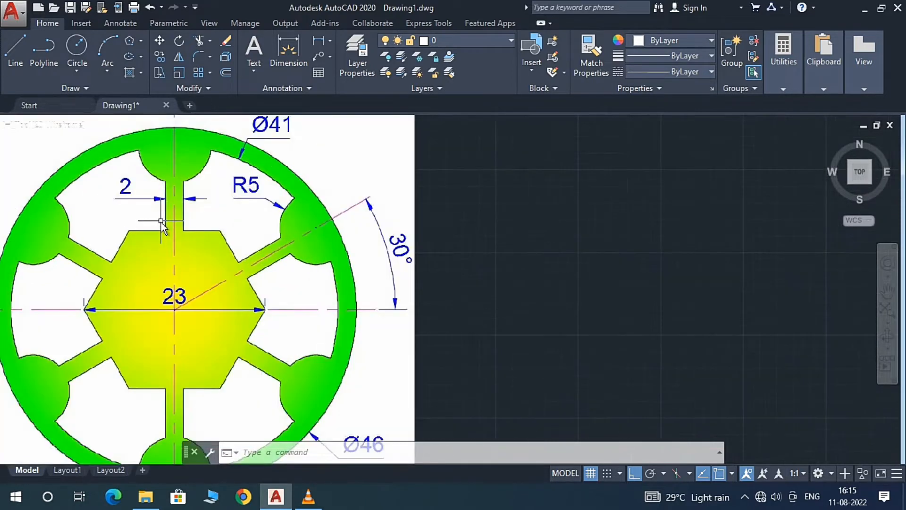
scroll(161, 222, down, 2)
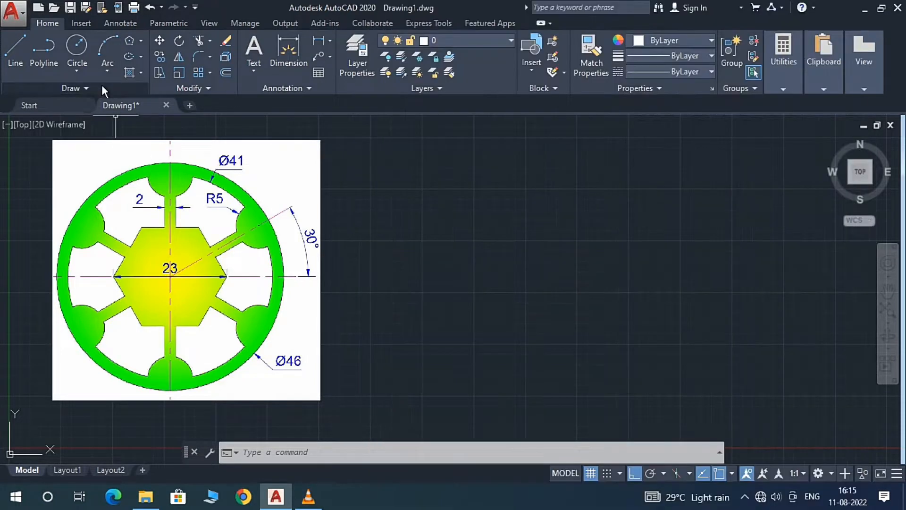
click(80, 50)
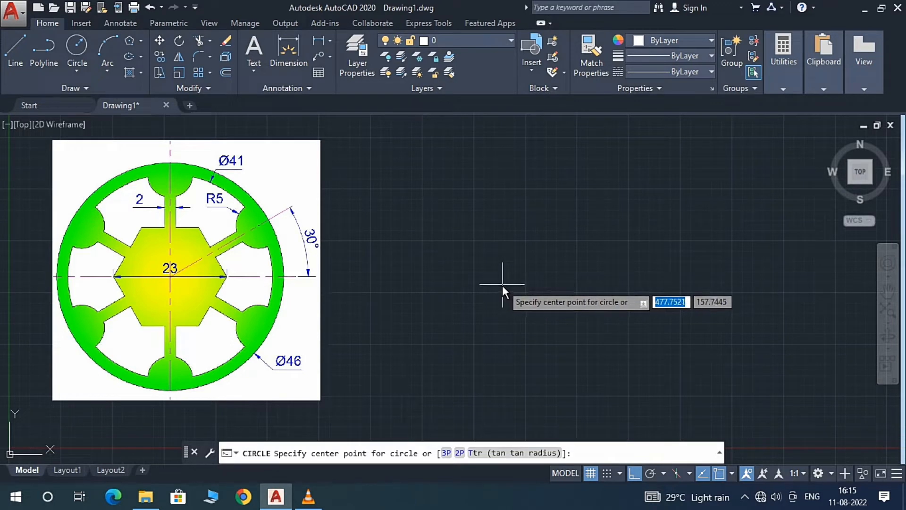
click(440, 280)
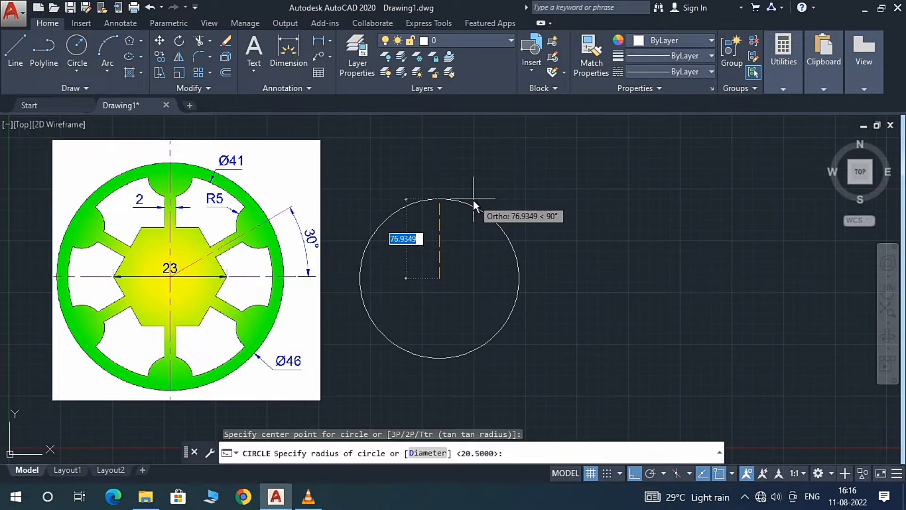
text(d)
key(Return)
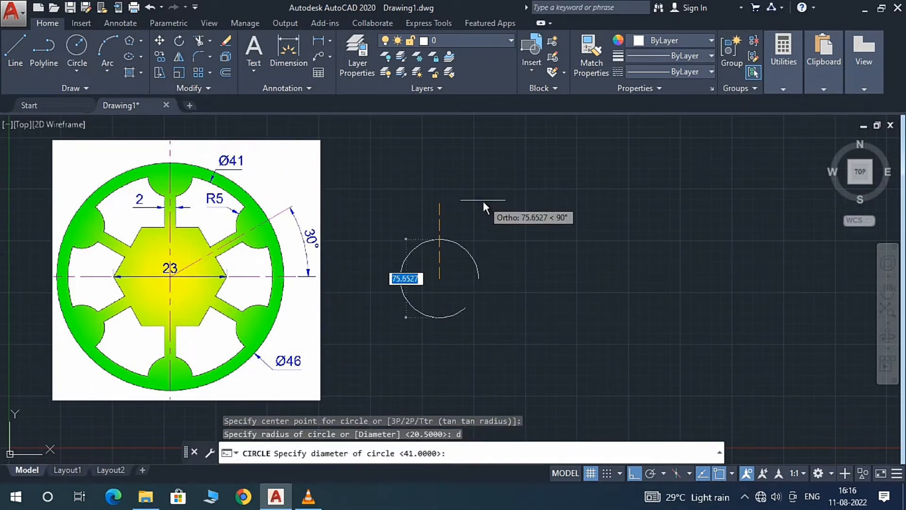
text(41)
key(Return)
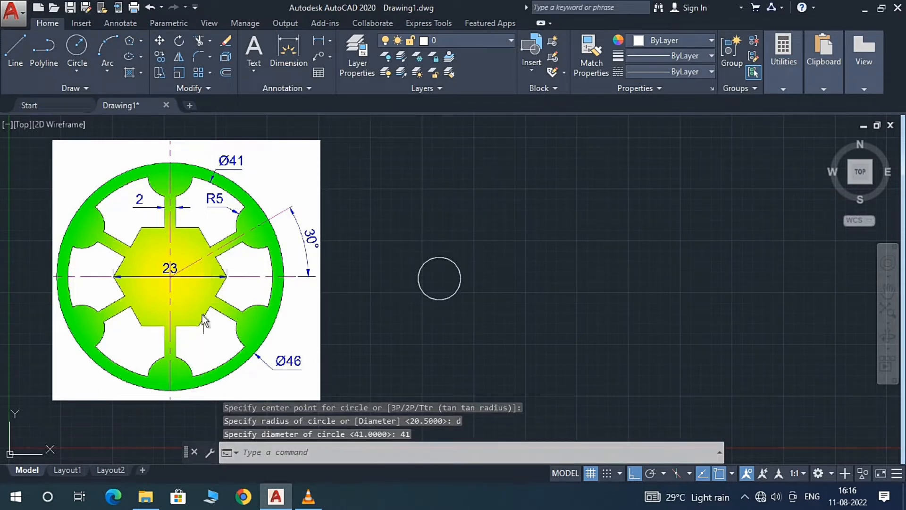
Draw a six-sided polygon centred in the circle, inscribed in a circle of radius 11.5.
click(141, 41)
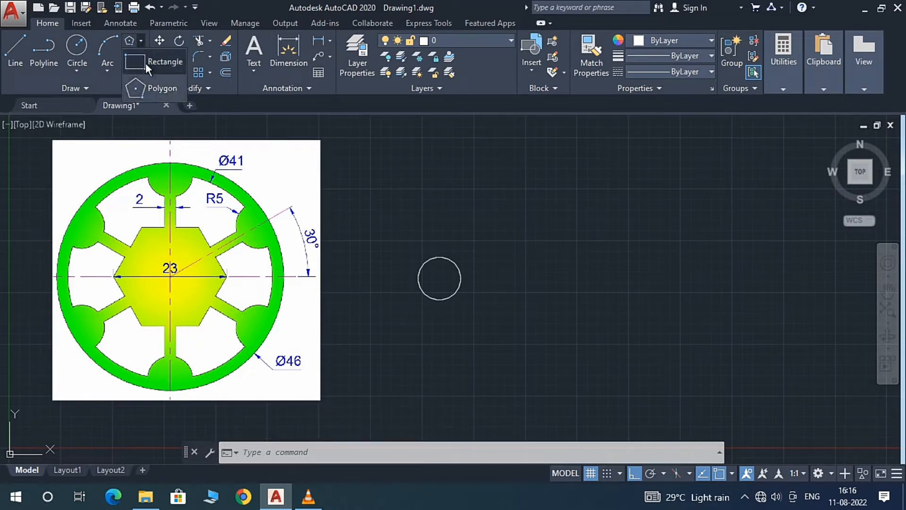
click(145, 63)
click(142, 42)
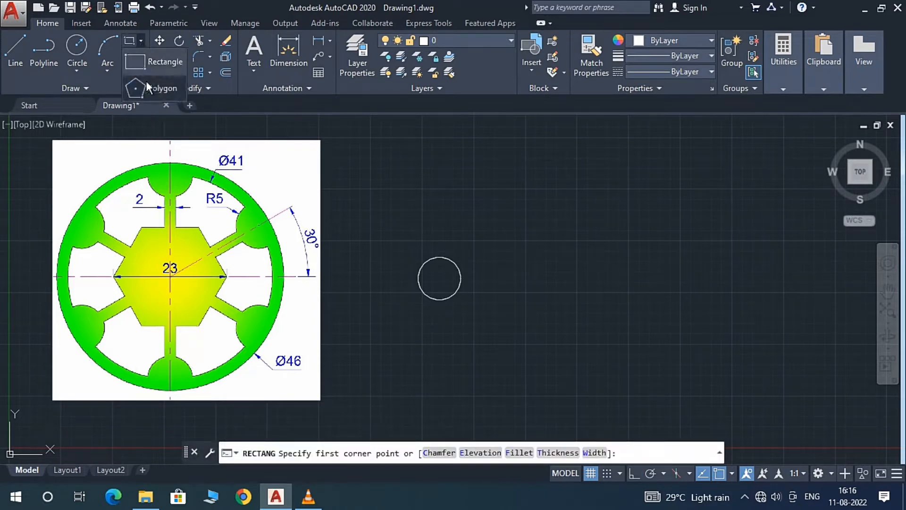
click(146, 92)
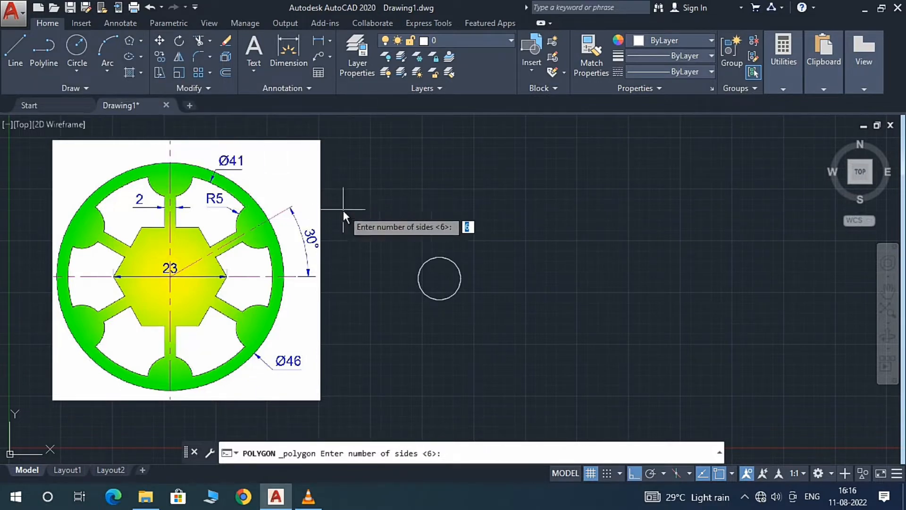
text(6)
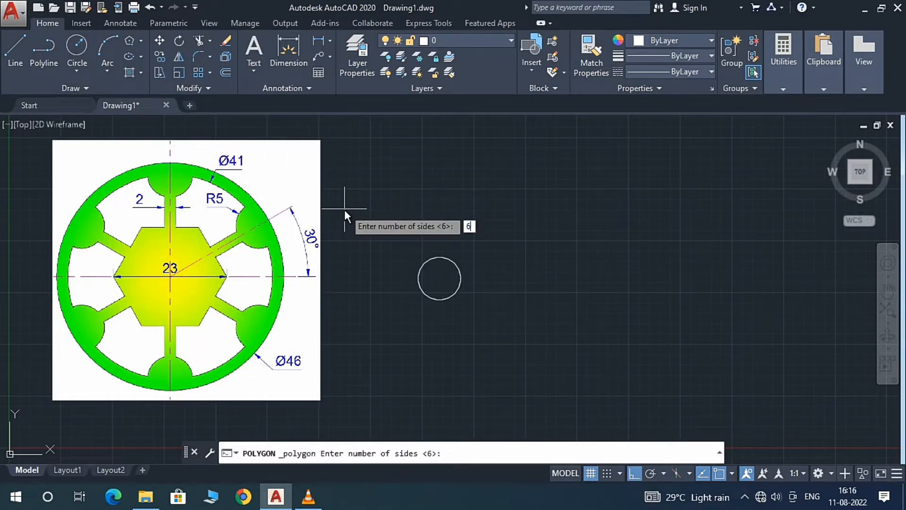
key(Return)
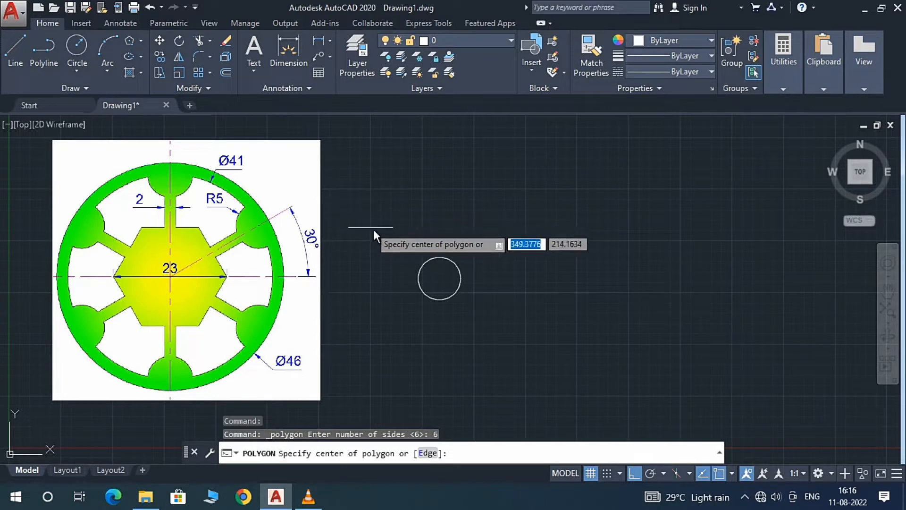
click(442, 281)
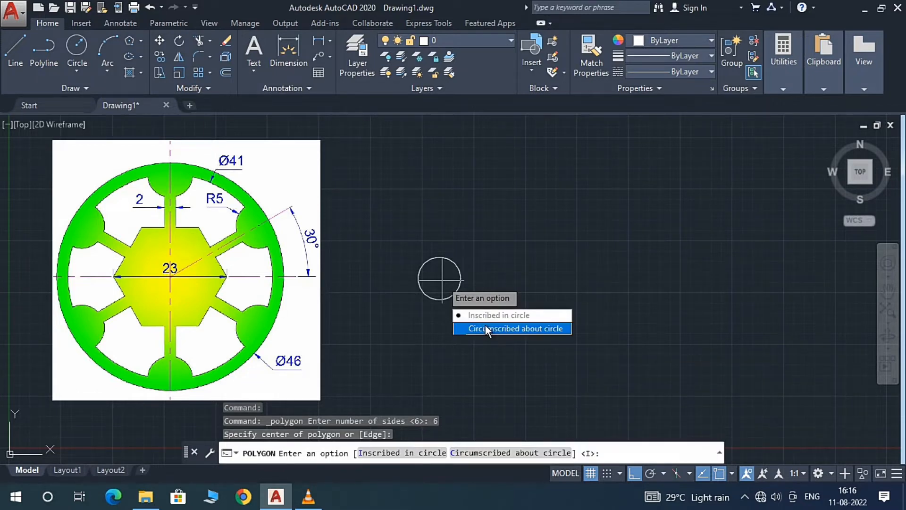
key(Return)
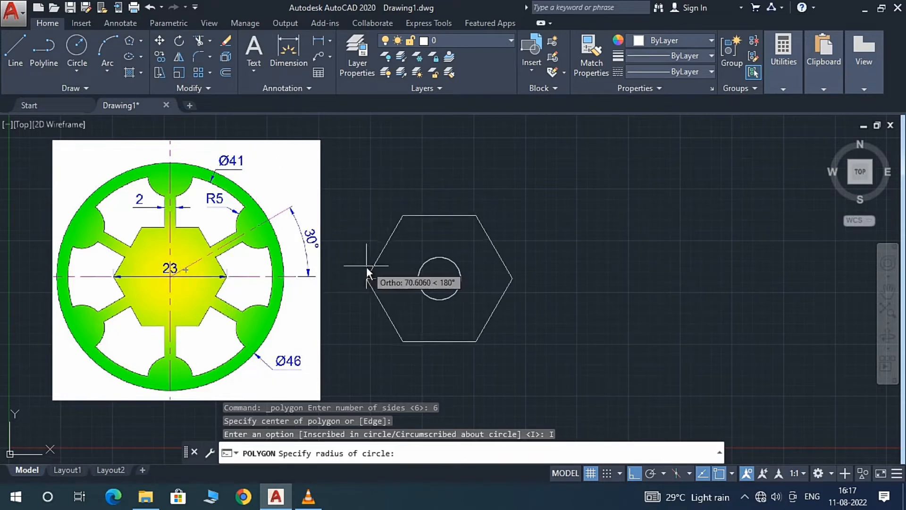
text(11)
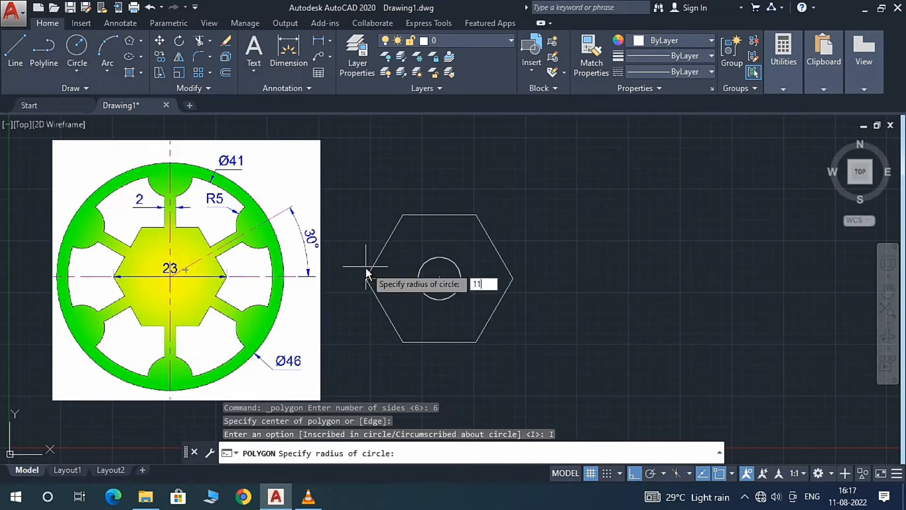
text(.5)
key(Return)
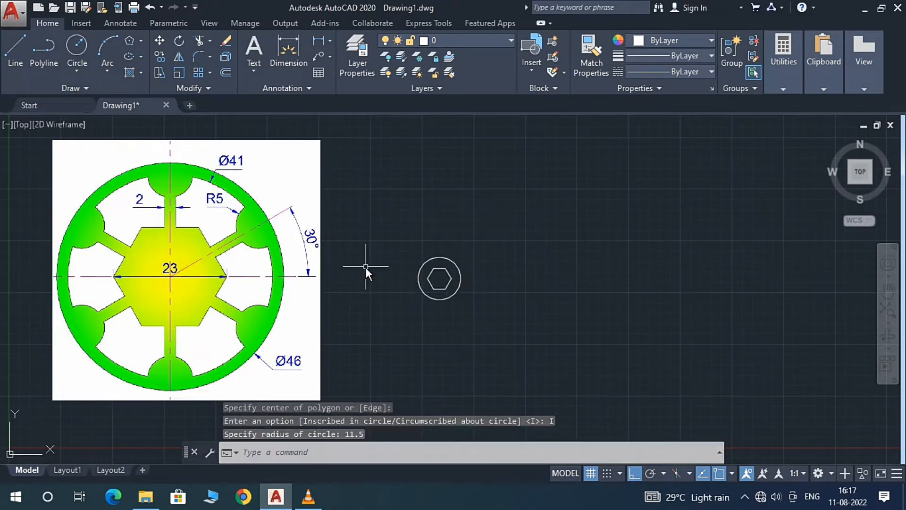
Check the hexagon's corner-to-corner width with a temporary linear dimension, without placing it.
scroll(451, 282, up, 4)
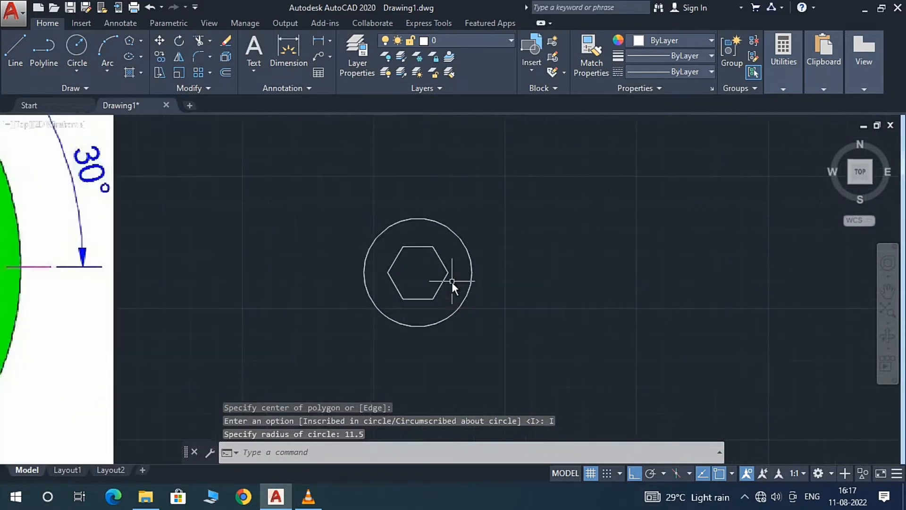
scroll(447, 284, down, 4)
scroll(402, 283, down, 3)
scroll(414, 285, up, 3)
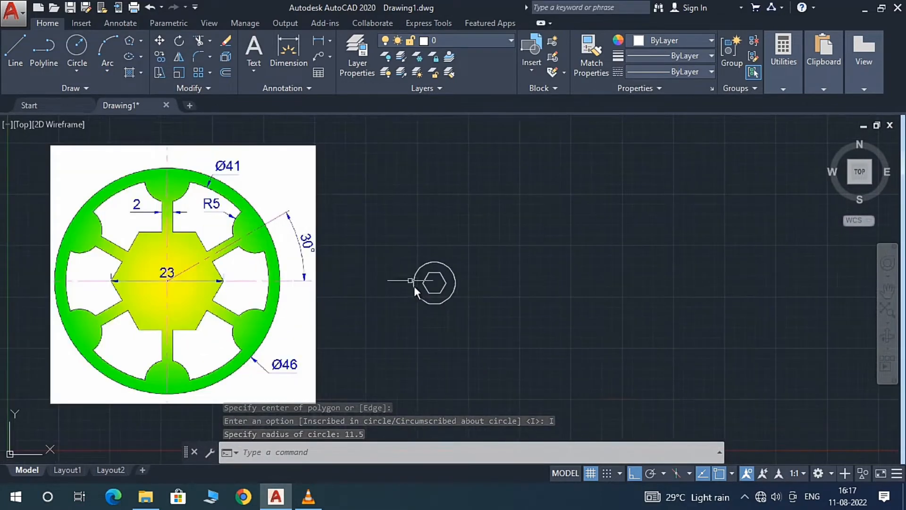
scroll(442, 271, up, 2)
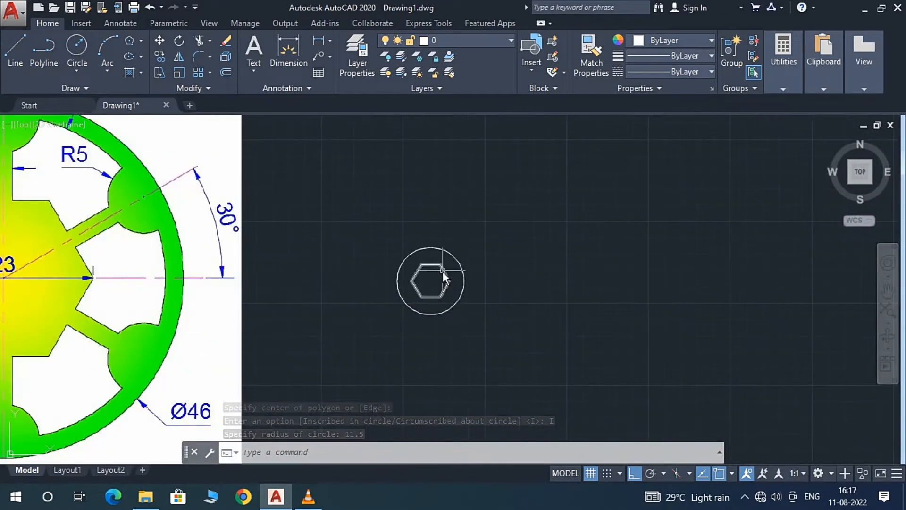
click(320, 42)
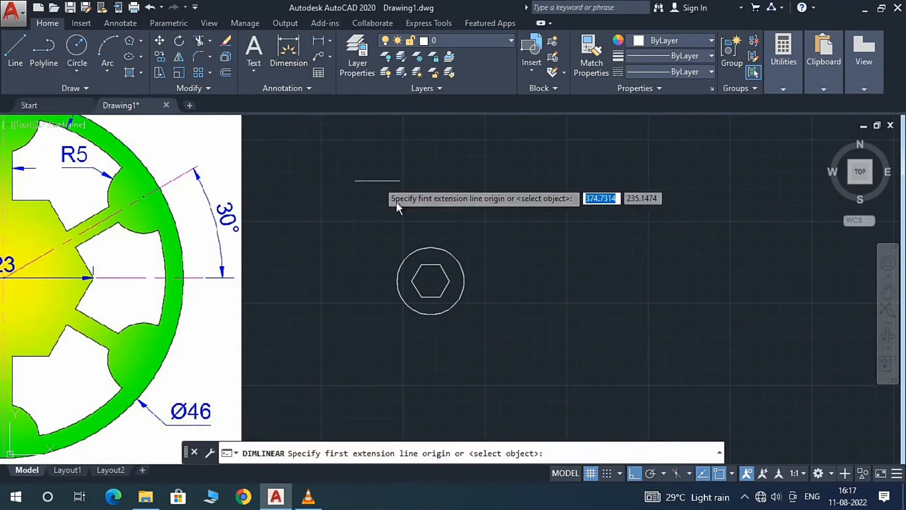
click(411, 282)
click(449, 283)
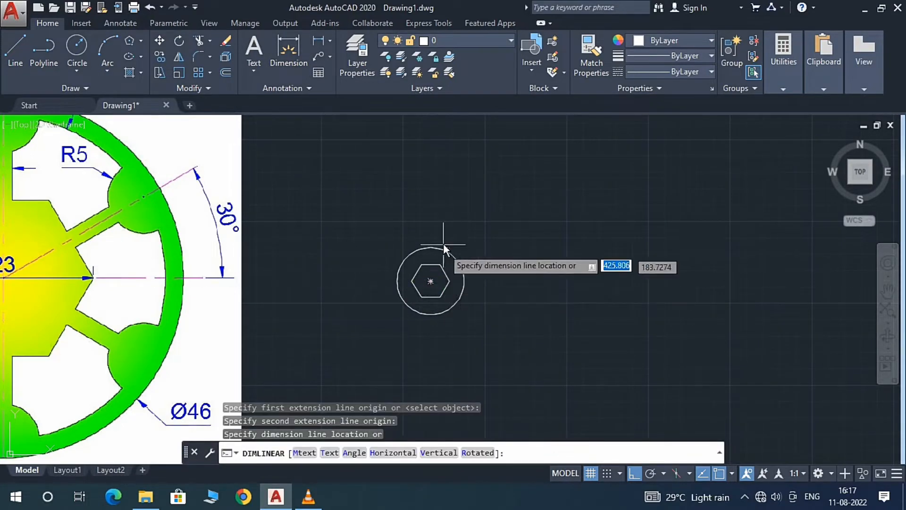
scroll(441, 238, up, 6)
scroll(442, 239, down, 6)
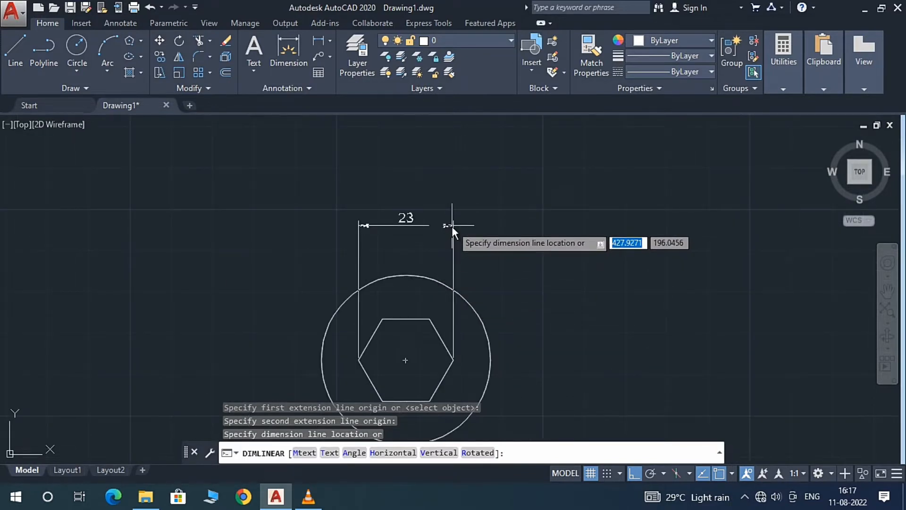
key(Escape)
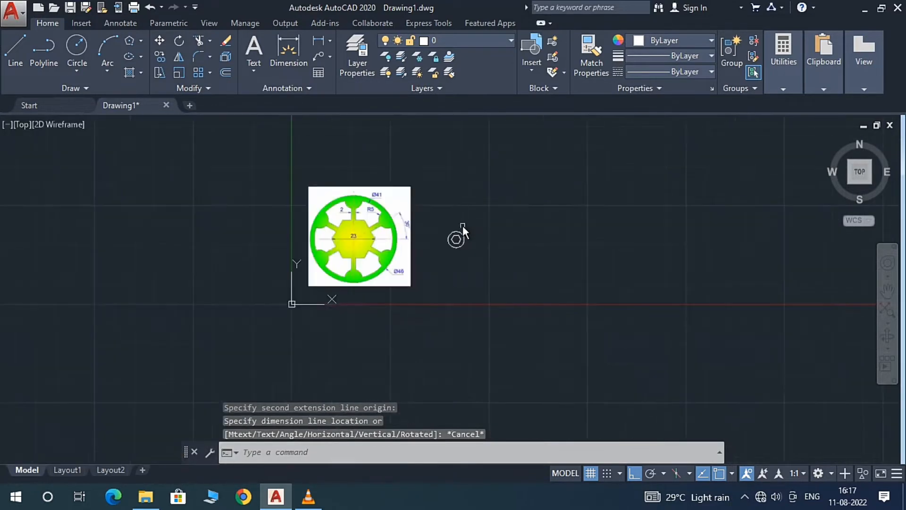
Draw a circle with a diameter of 46, concentric with the existing circle and hexagon.
scroll(463, 226, down, 4)
scroll(389, 226, down, 4)
scroll(337, 210, up, 4)
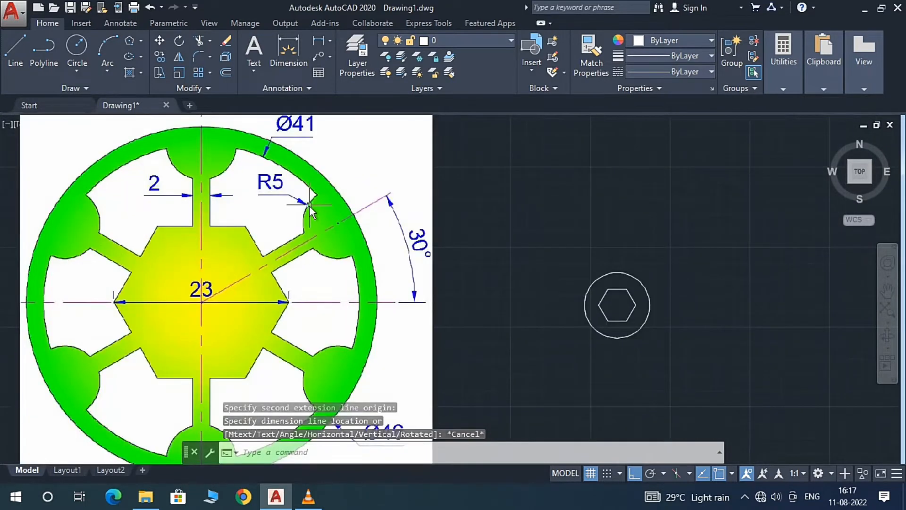
scroll(306, 207, down, 2)
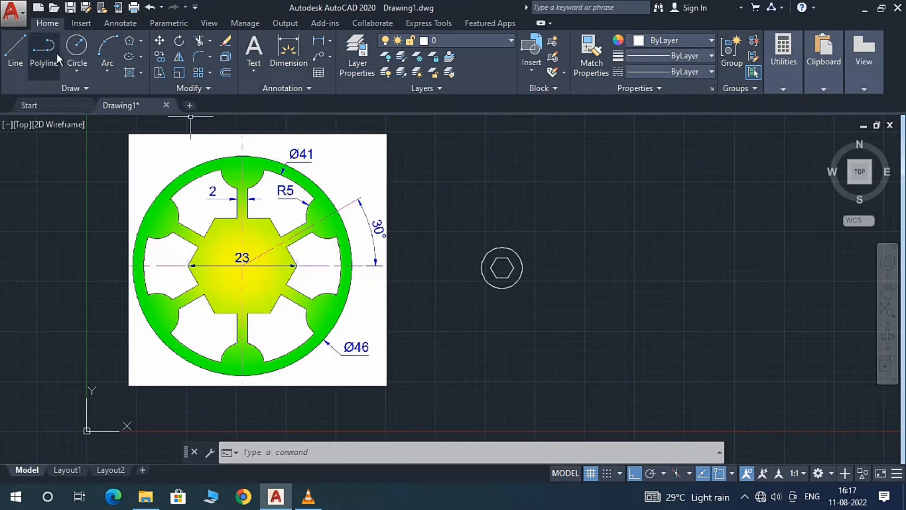
click(73, 49)
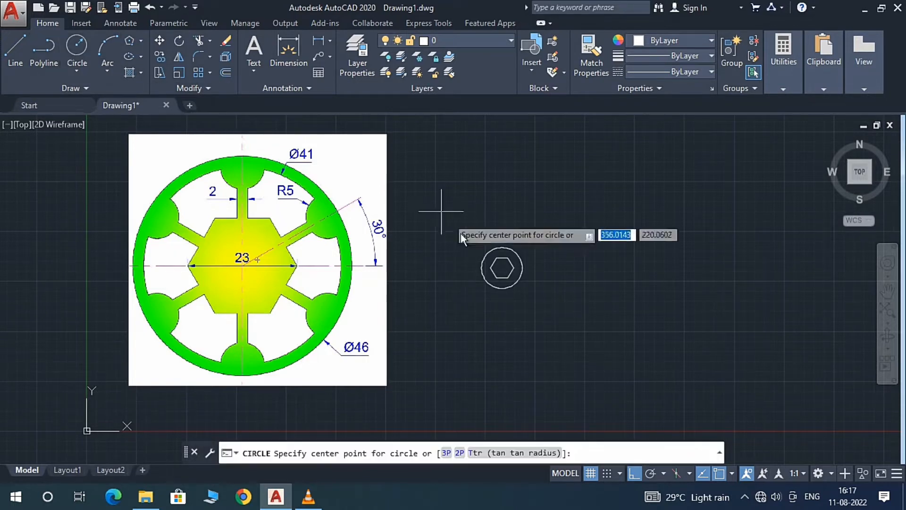
click(502, 268)
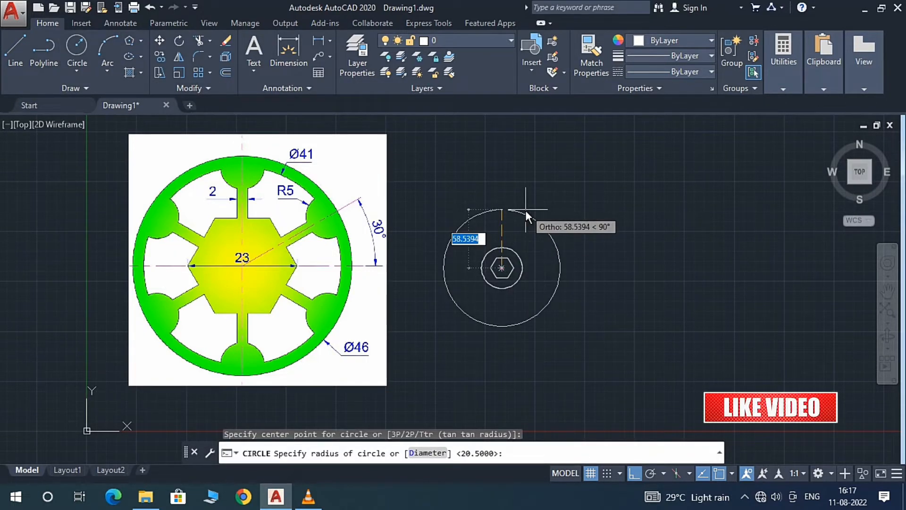
text(d)
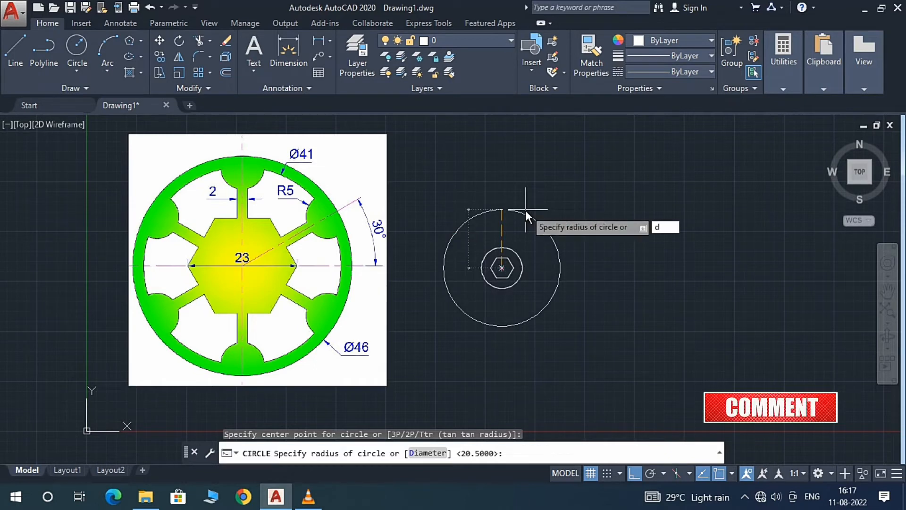
key(Return)
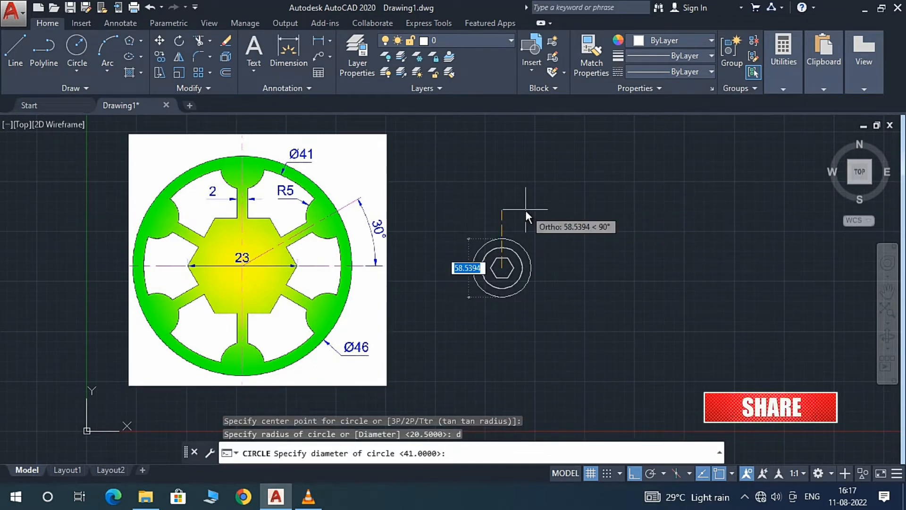
text(46)
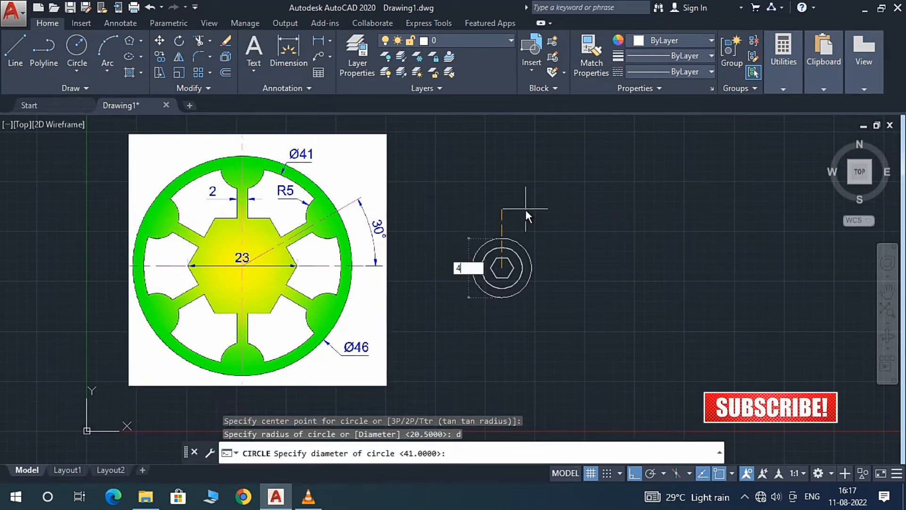
key(Return)
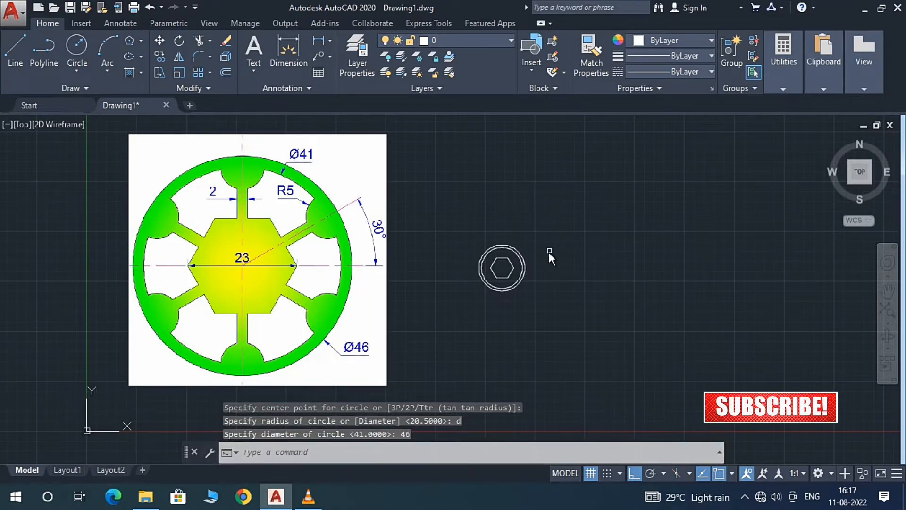
Draw a circle of radius 5 centred on the top quadrant of the inner 41-diameter rim circle.
scroll(548, 252, up, 3)
scroll(434, 275, down, 4)
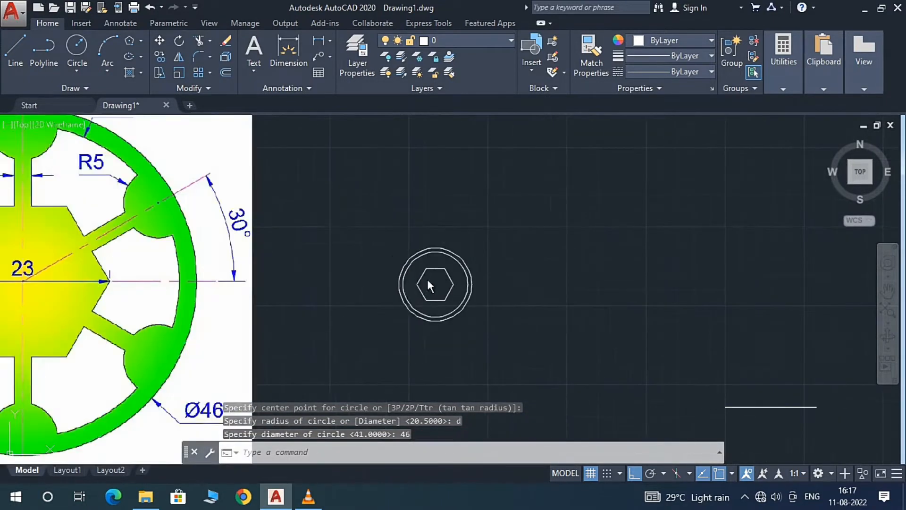
scroll(176, 197, up, 2)
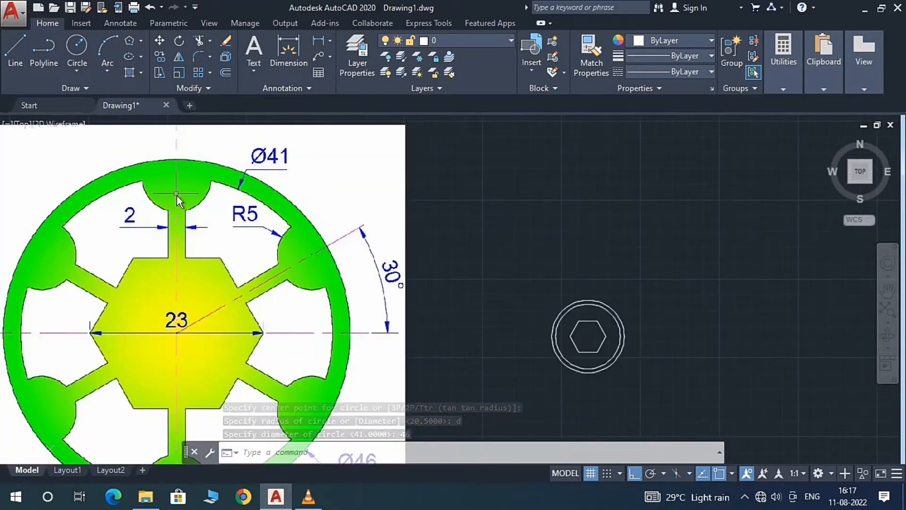
click(87, 53)
scroll(595, 316, up, 6)
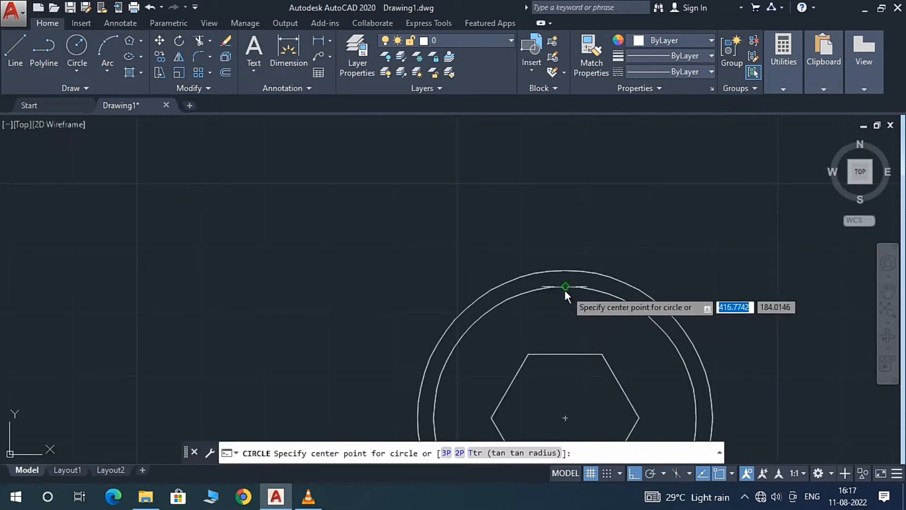
scroll(566, 289, down, 6)
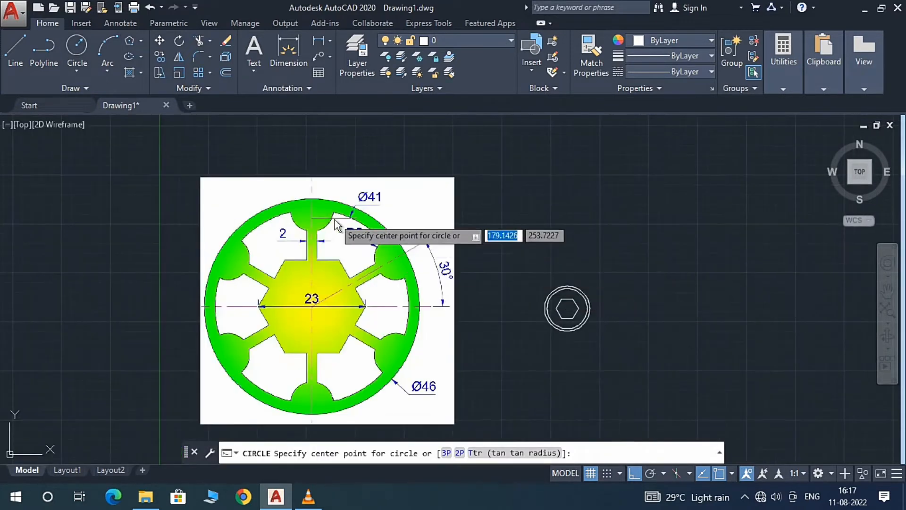
scroll(338, 226, up, 2)
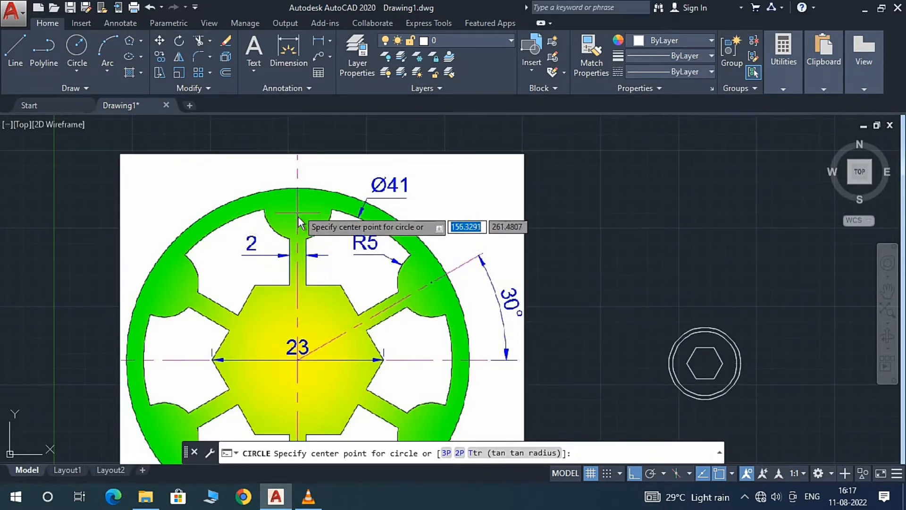
scroll(725, 345, up, 8)
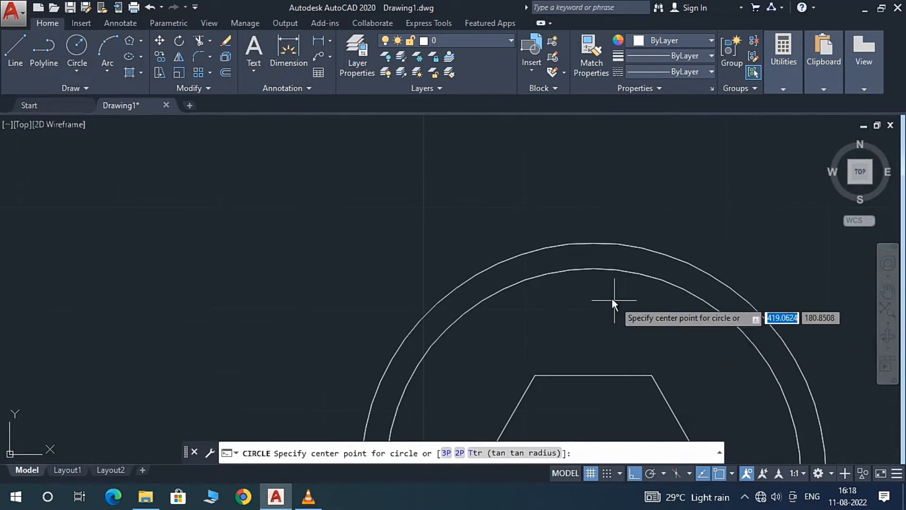
click(594, 270)
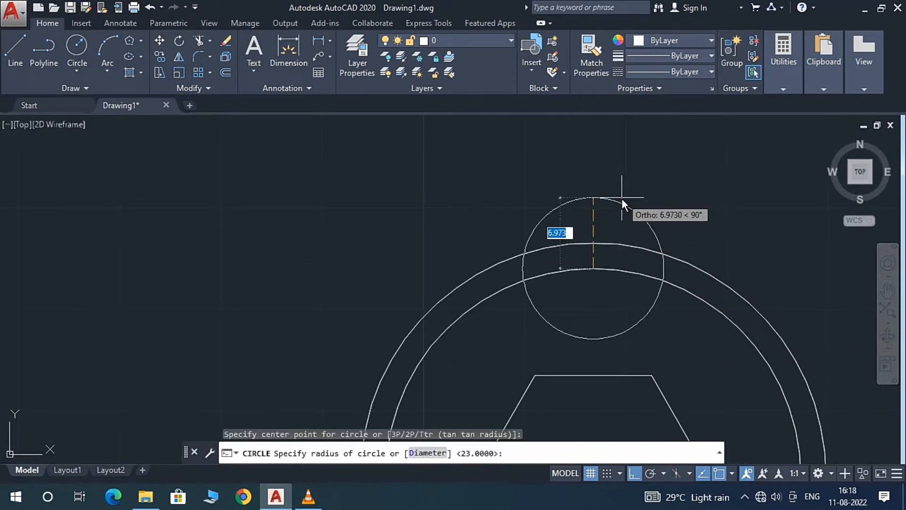
text(5)
key(Return)
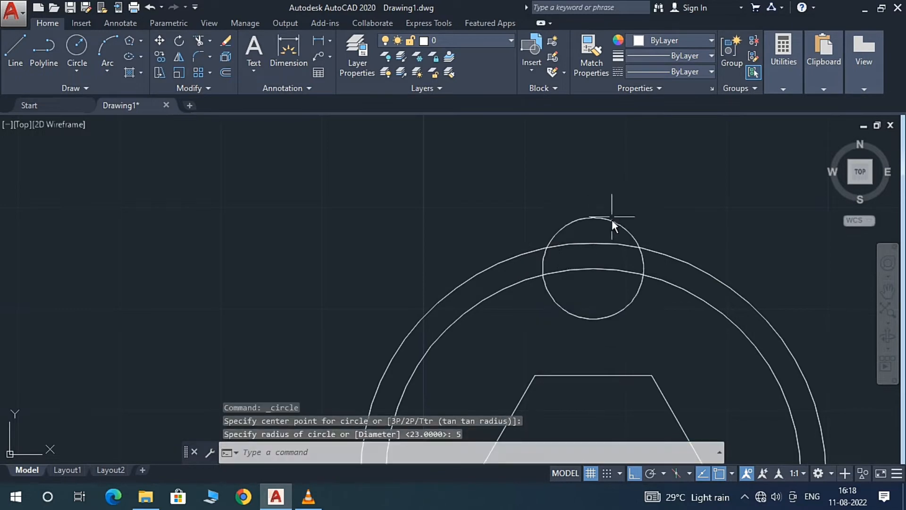
Draw a vertical line about 18 long from the midpoint of the hexagon's top edge up past the small lobe circle.
scroll(612, 220, down, 8)
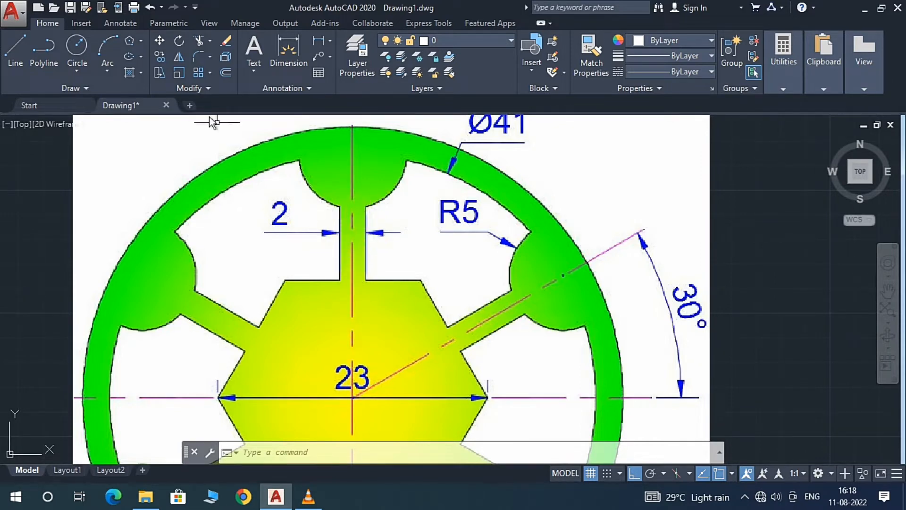
click(16, 66)
scroll(350, 265, down, 5)
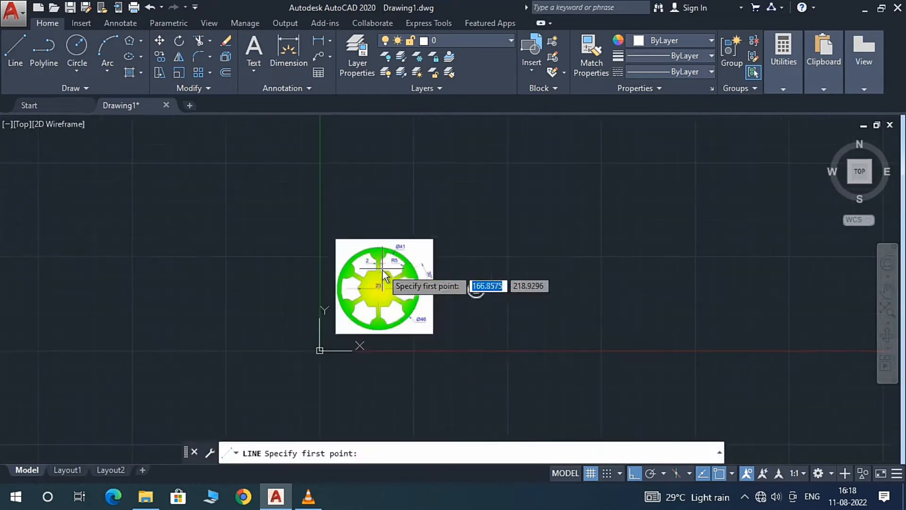
scroll(459, 266, up, 8)
scroll(459, 267, up, 2)
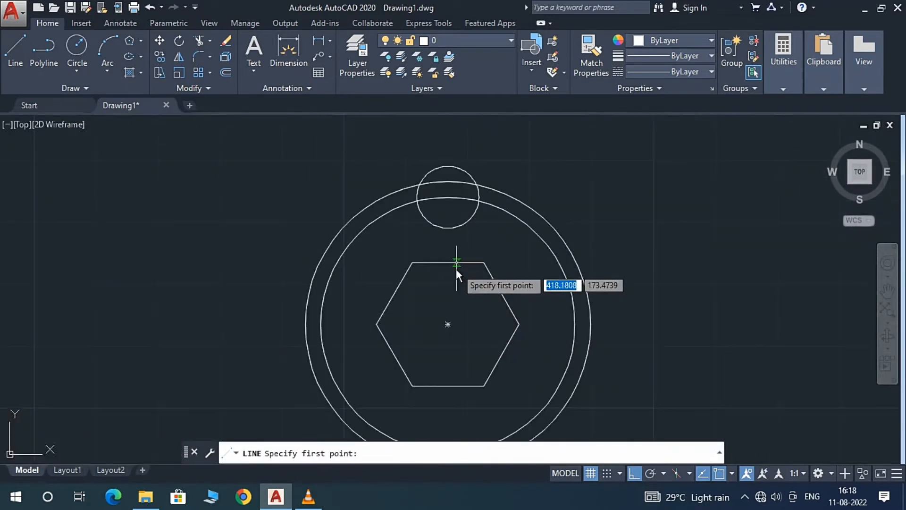
scroll(451, 263, down, 6)
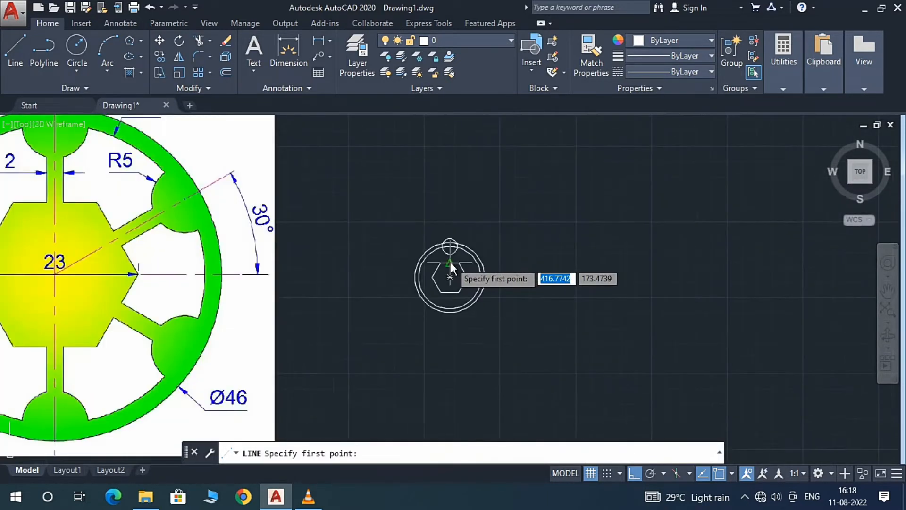
scroll(451, 263, up, 4)
scroll(450, 262, up, 4)
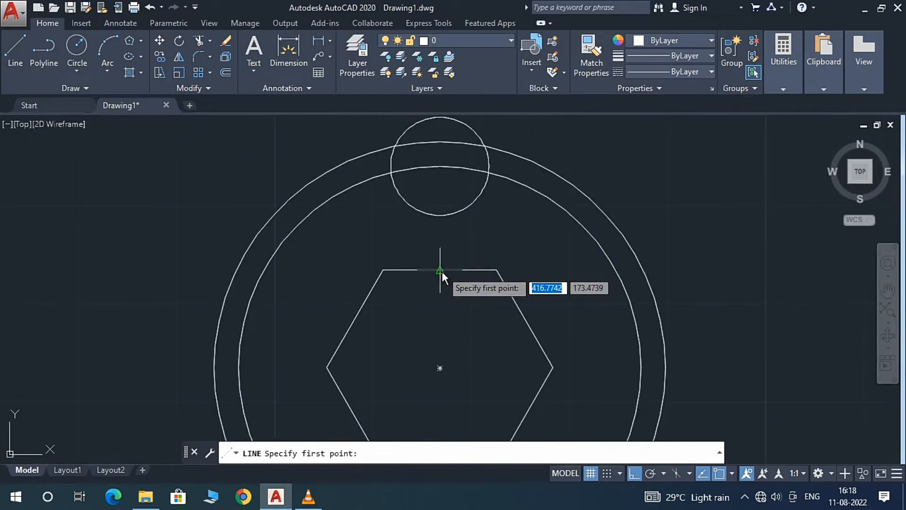
click(440, 270)
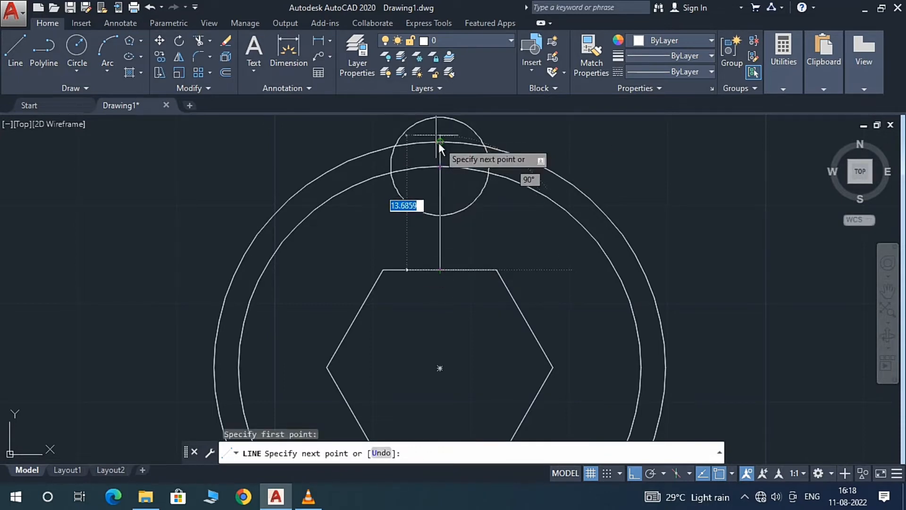
scroll(439, 142, up, 2)
scroll(447, 154, down, 5)
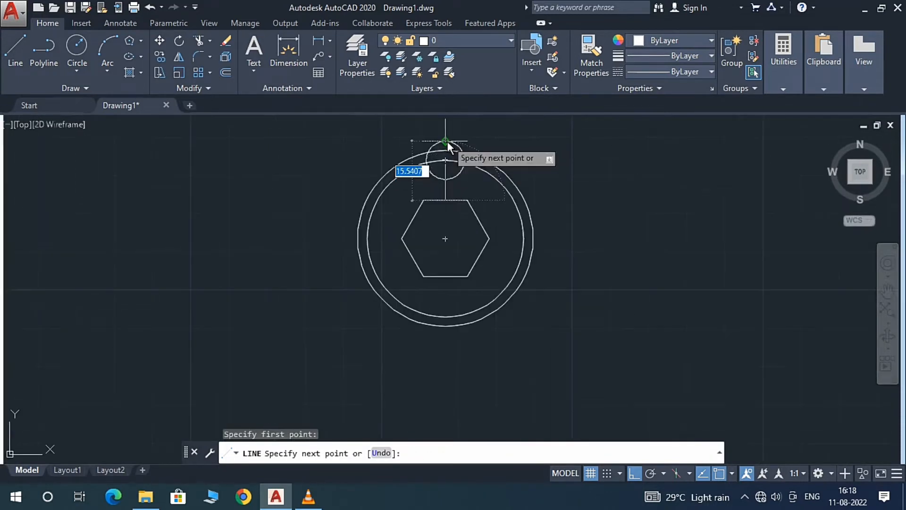
scroll(447, 138, up, 5)
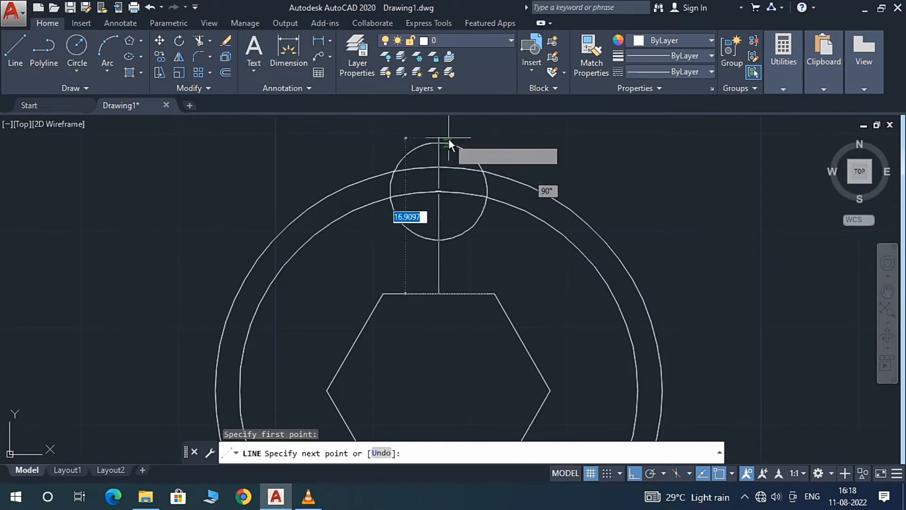
scroll(448, 138, down, 2)
scroll(446, 126, up, 3)
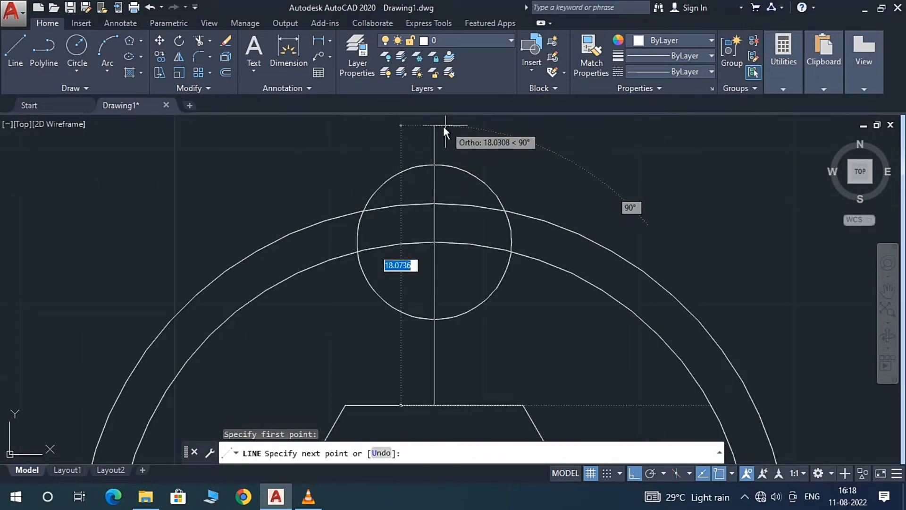
click(443, 127)
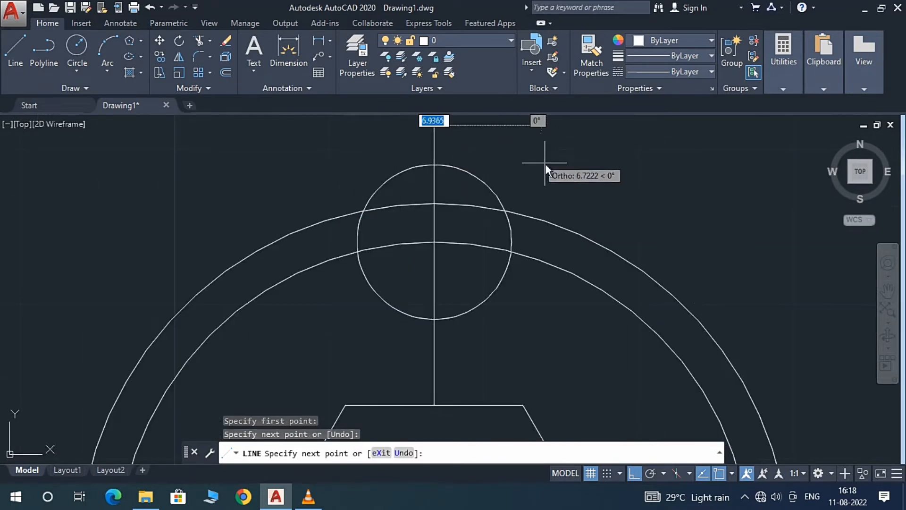
key(Escape)
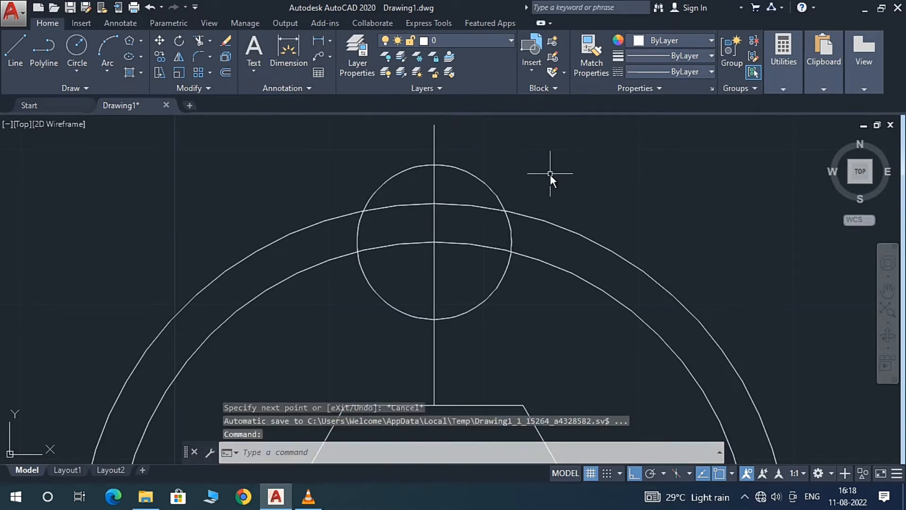
Offset the vertical line by 1 to each side to form the spoke edges and delete the original centre line.
click(225, 72)
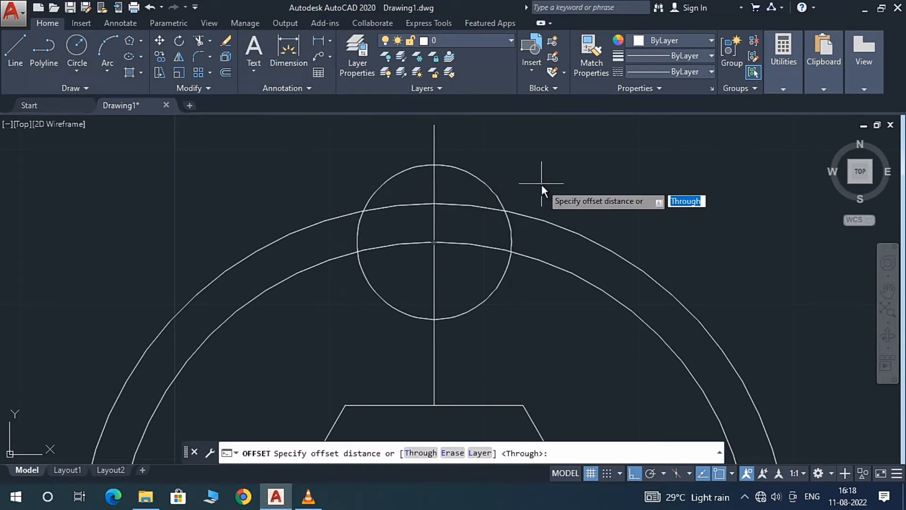
text(1)
key(Return)
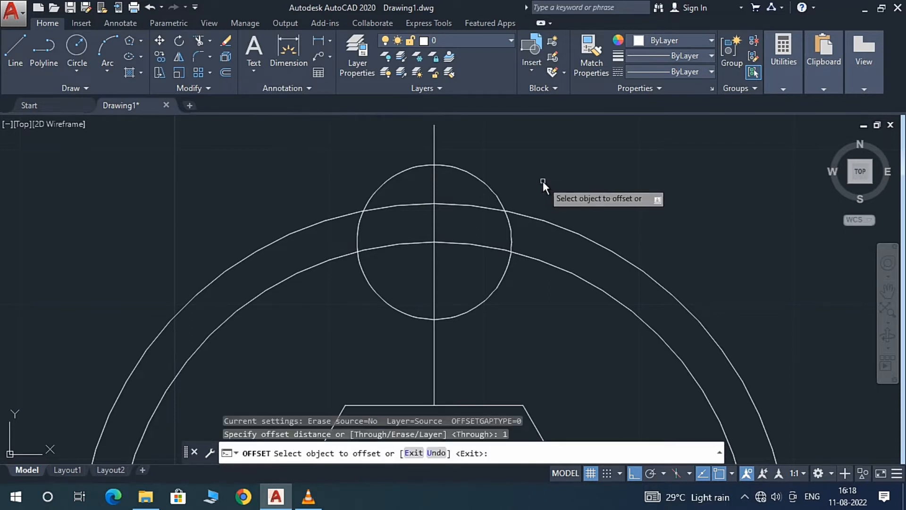
click(434, 184)
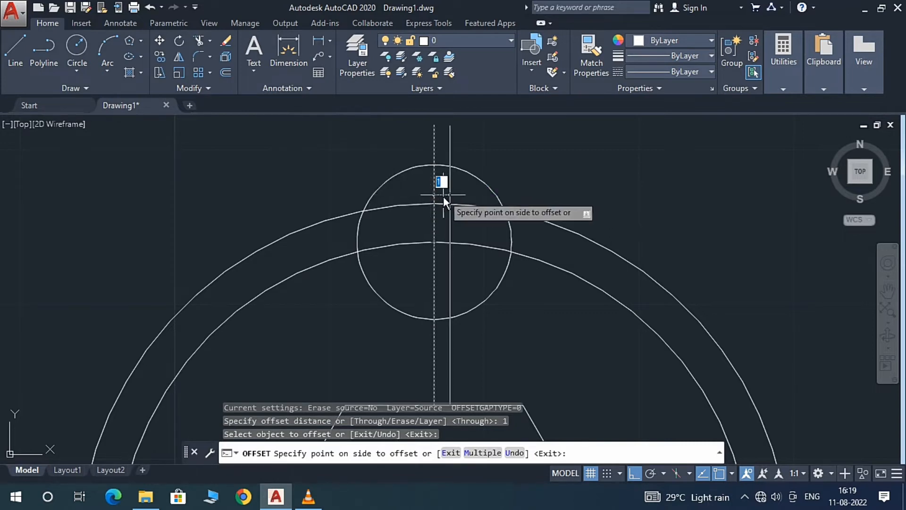
click(461, 196)
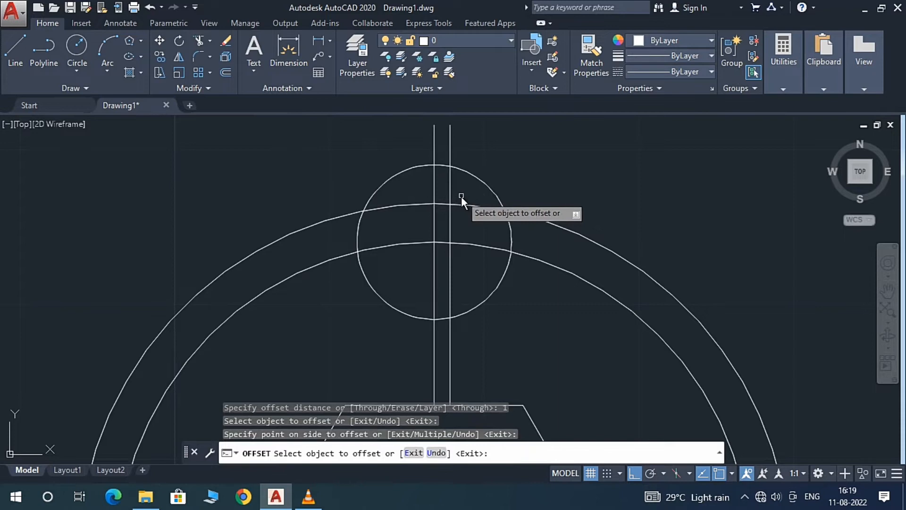
click(434, 196)
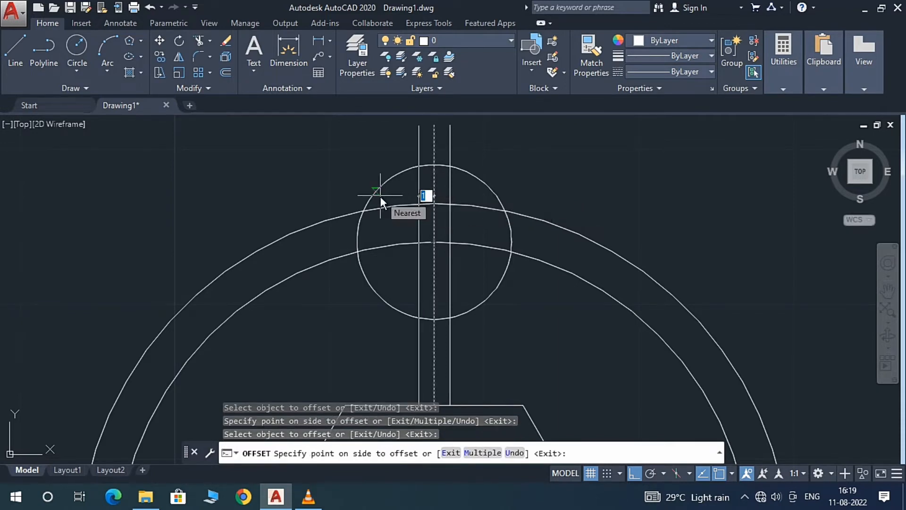
click(341, 196)
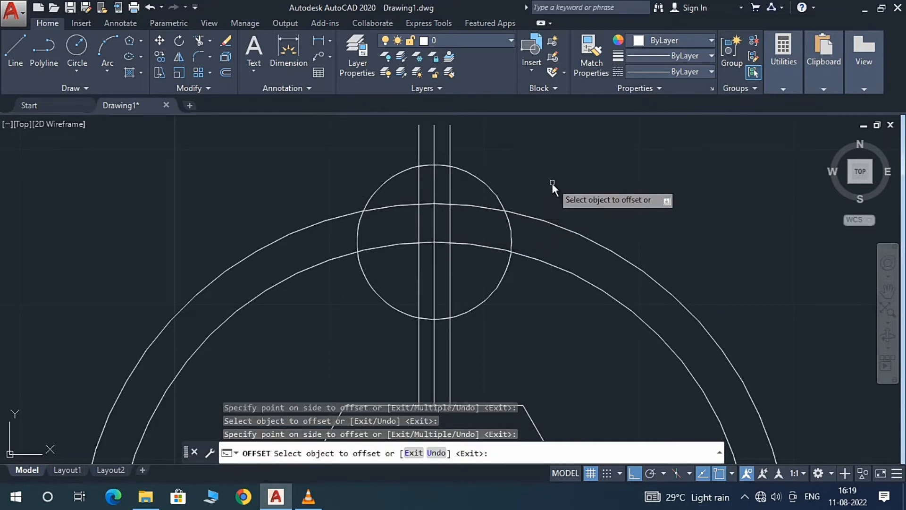
key(Escape)
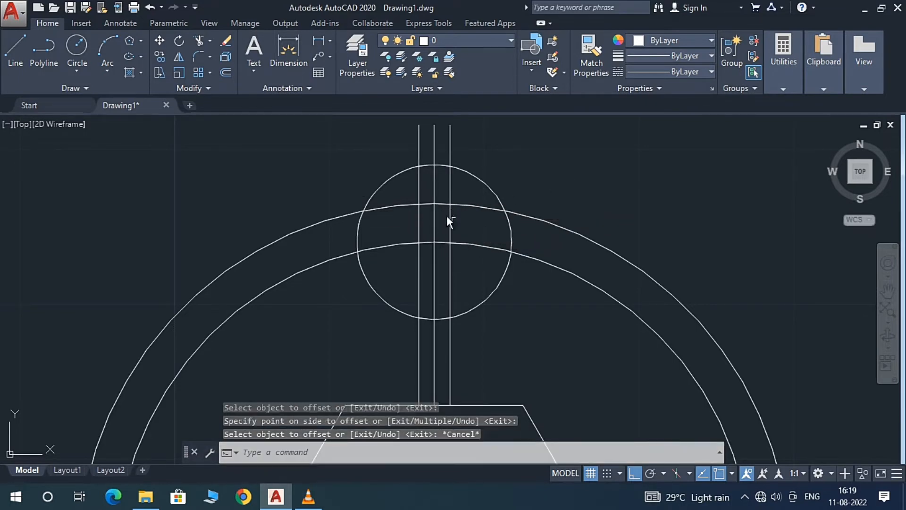
click(434, 150)
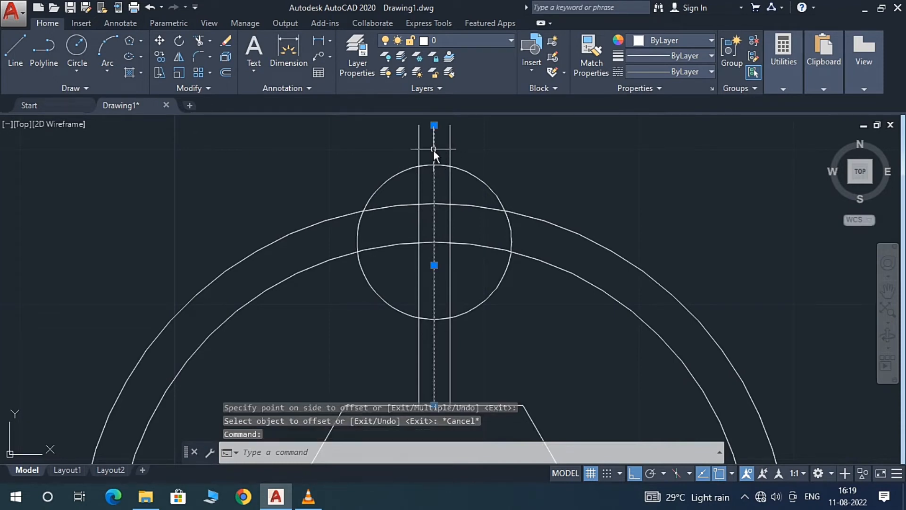
key(Delete)
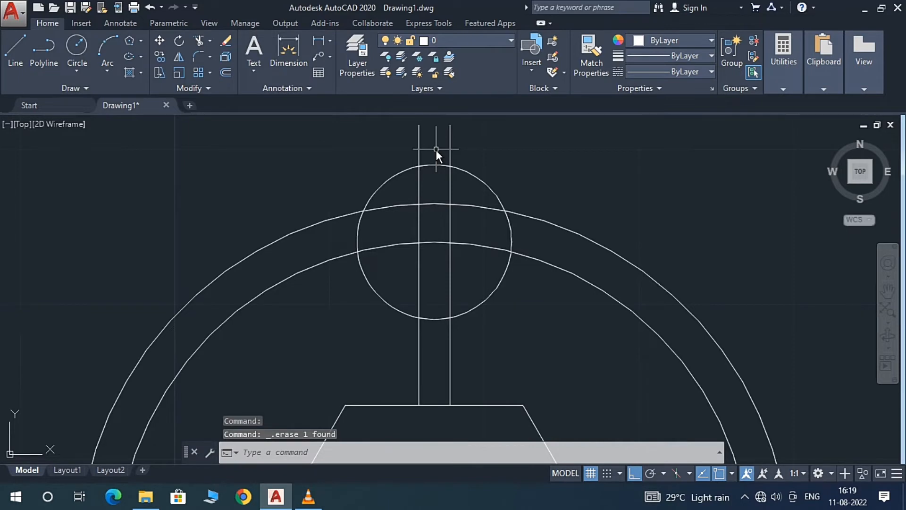
Trim the two spoke lines and the small lobe circle's upper arc where they extend beyond the outer rim circle.
scroll(462, 193, down, 10)
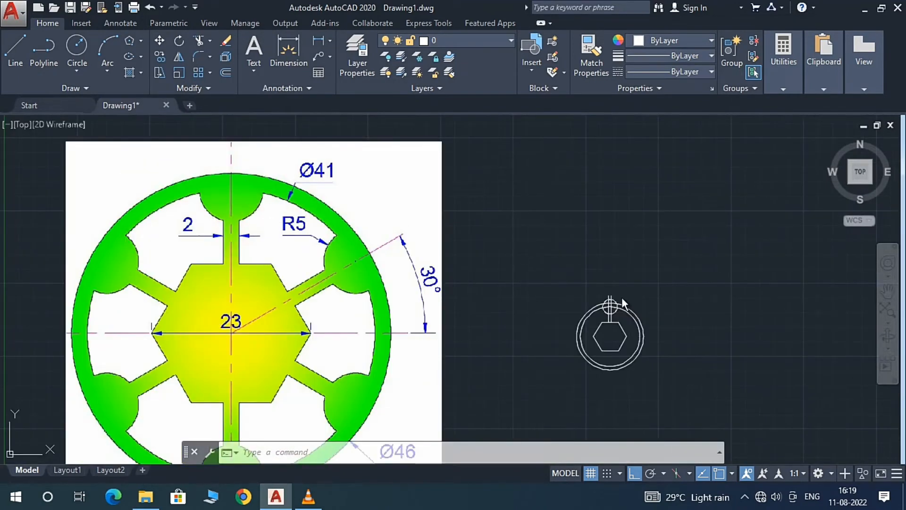
scroll(629, 306, up, 5)
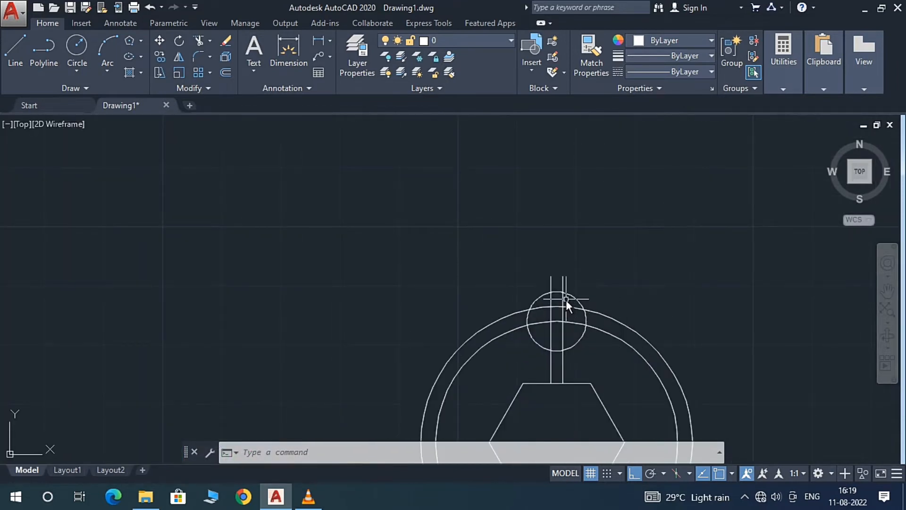
text(TRIM)
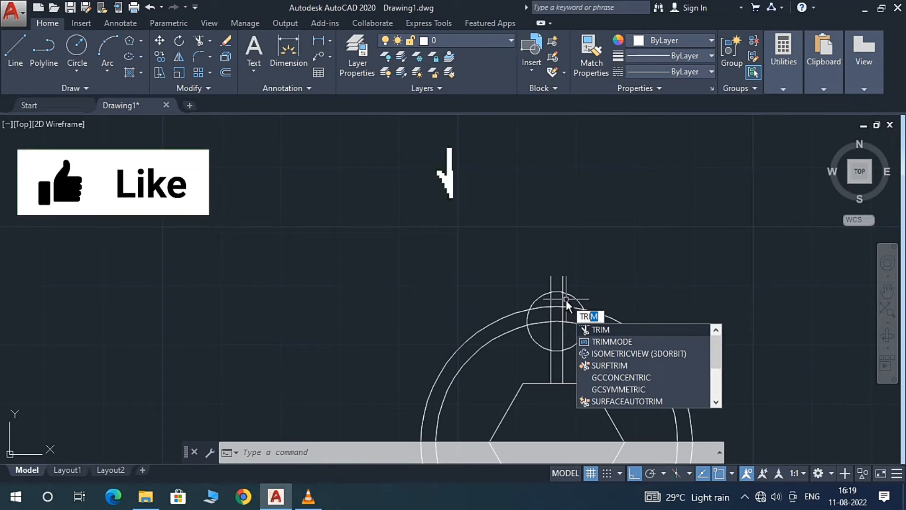
key(Return)
key(Return)
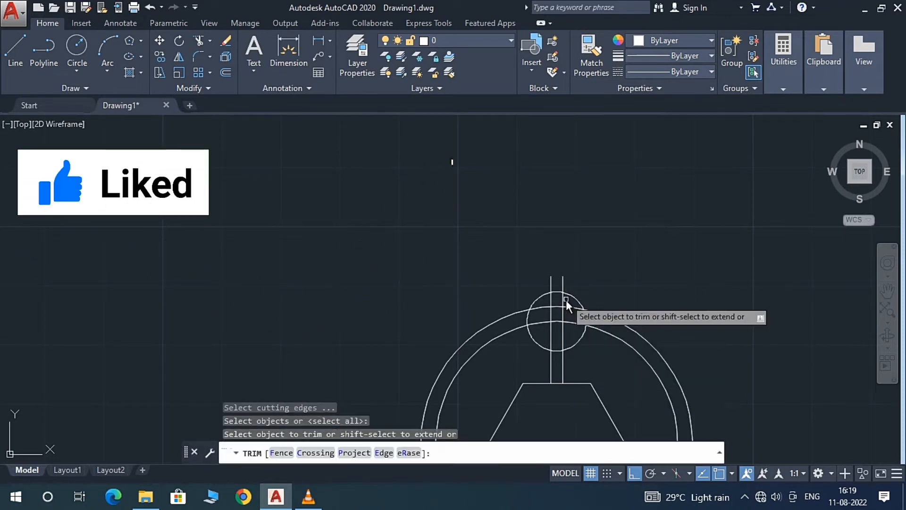
click(562, 289)
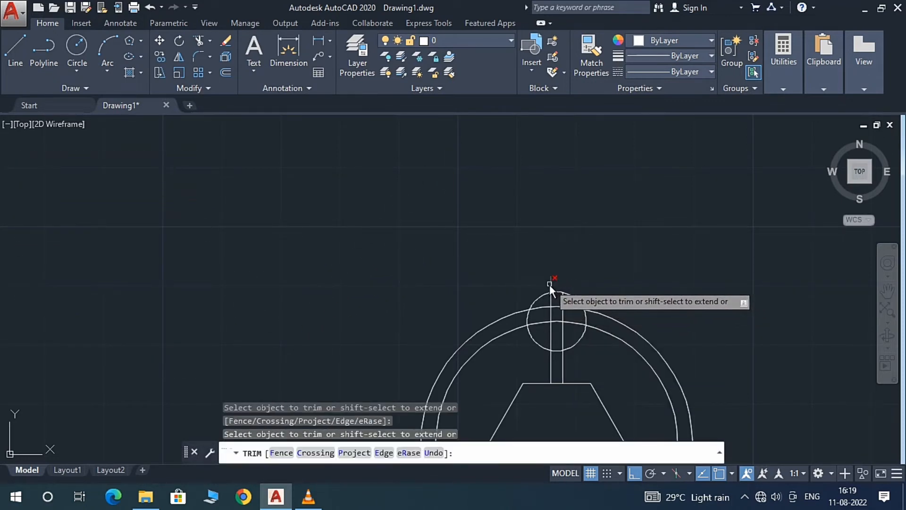
click(550, 285)
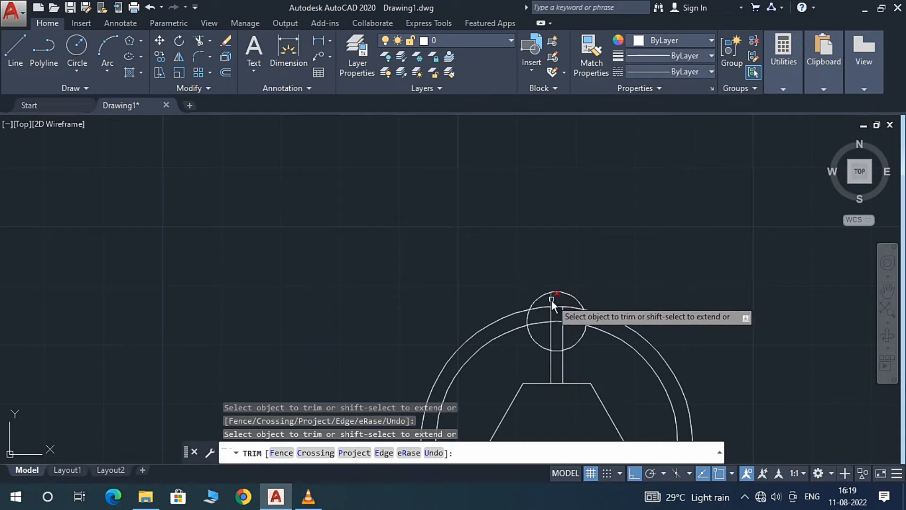
scroll(564, 301, up, 4)
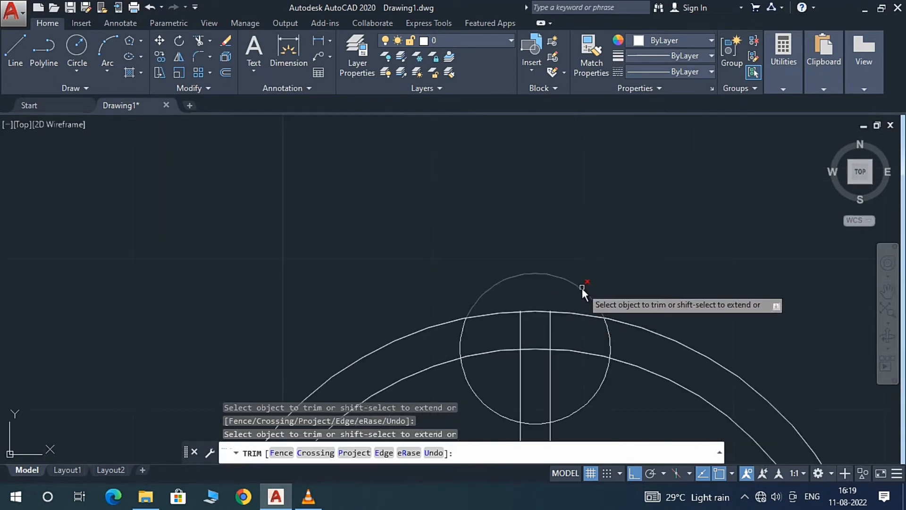
click(582, 288)
Trim away the inner rim arc and the spoke line portions that cross the inside of the lobe circle.
click(548, 346)
scroll(551, 324, down, 5)
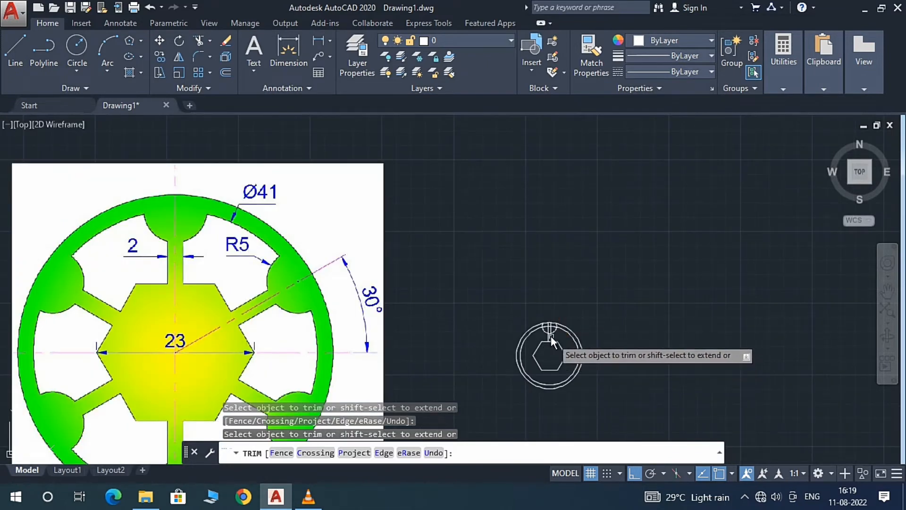
scroll(554, 328, up, 8)
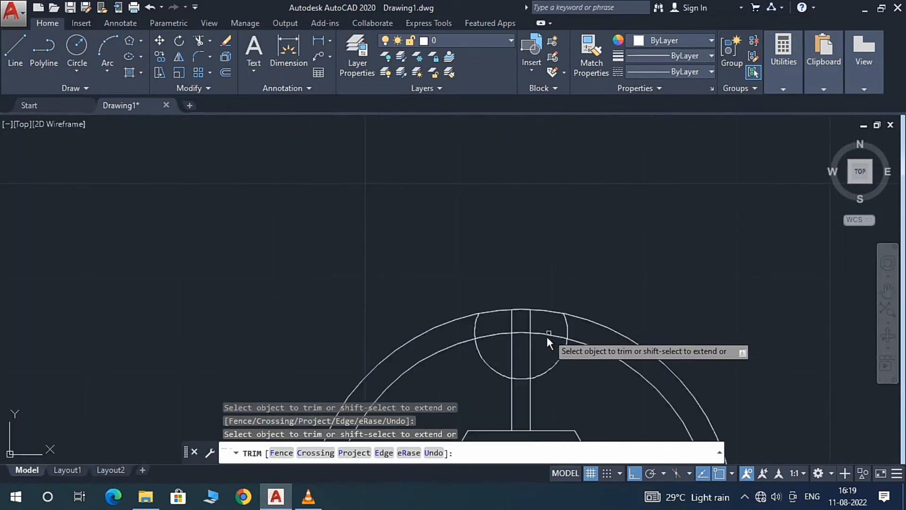
click(541, 349)
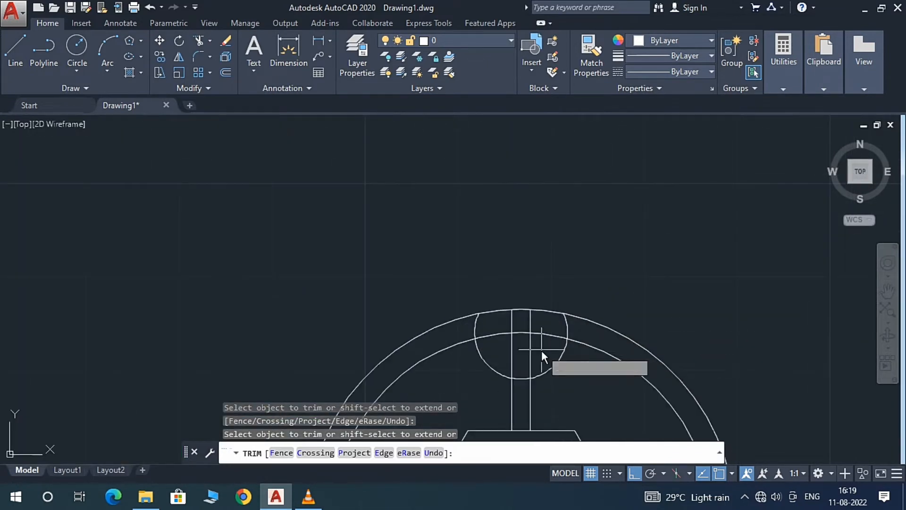
click(505, 325)
scroll(535, 343, down, 10)
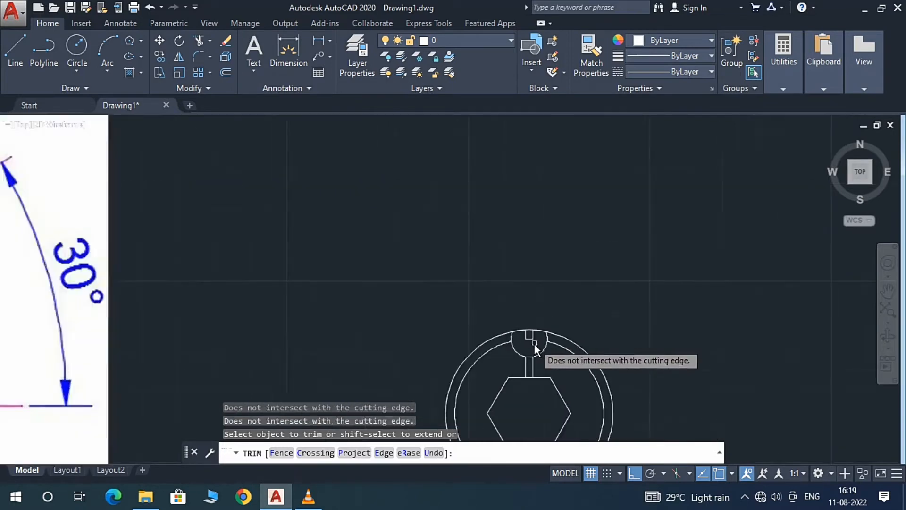
scroll(535, 343, up, 6)
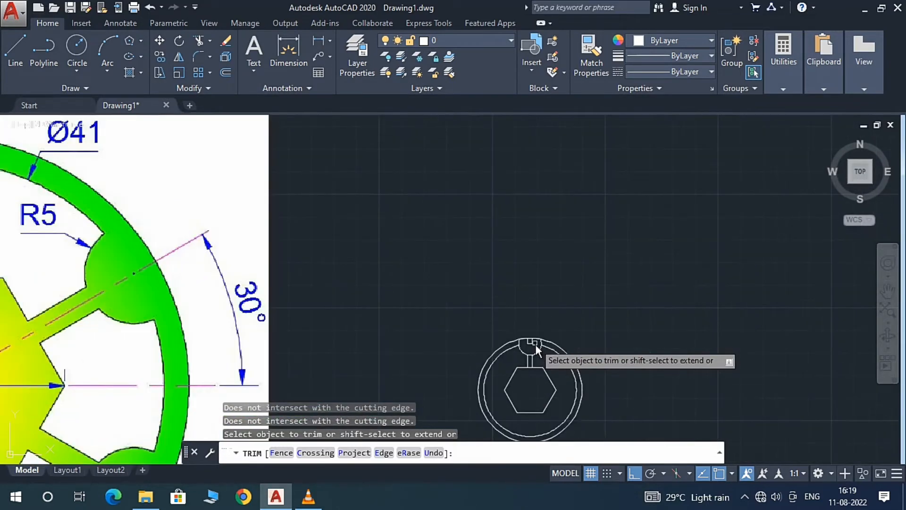
scroll(523, 354, up, 3)
scroll(521, 356, down, 6)
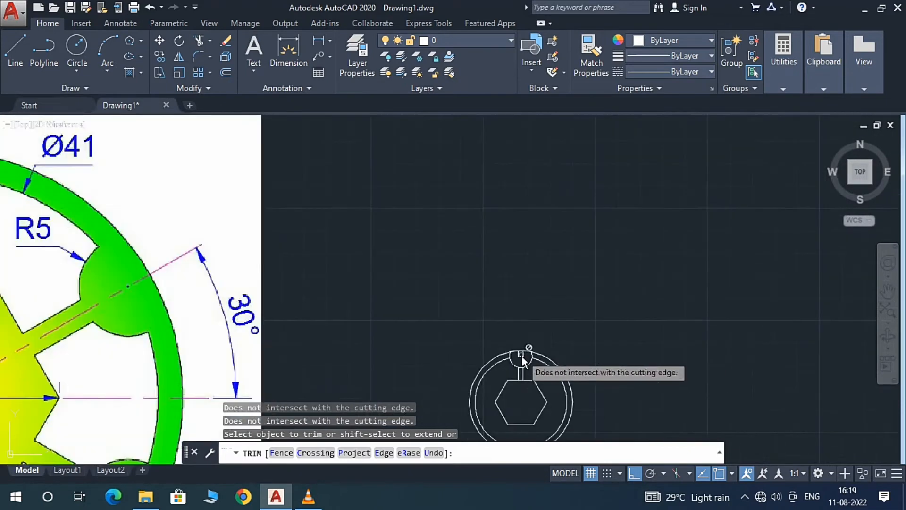
scroll(522, 355, up, 10)
click(531, 371)
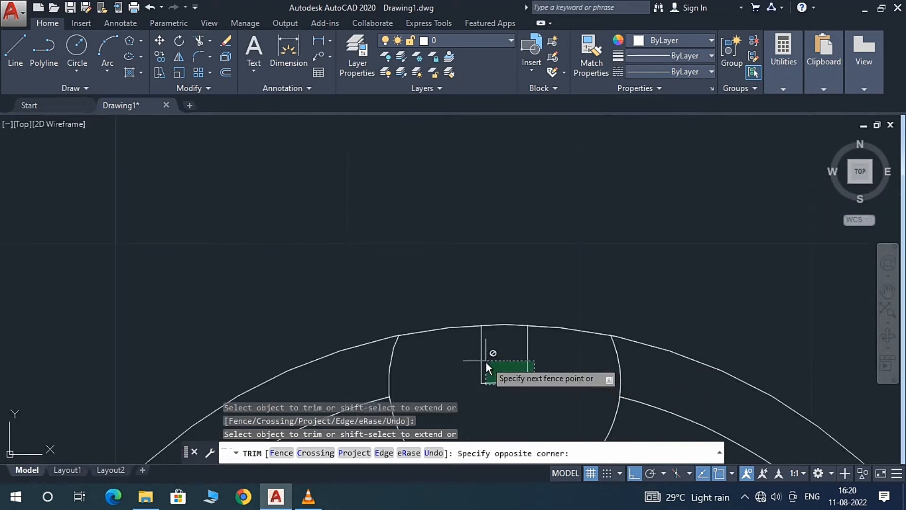
click(527, 365)
scroll(532, 363, down, 8)
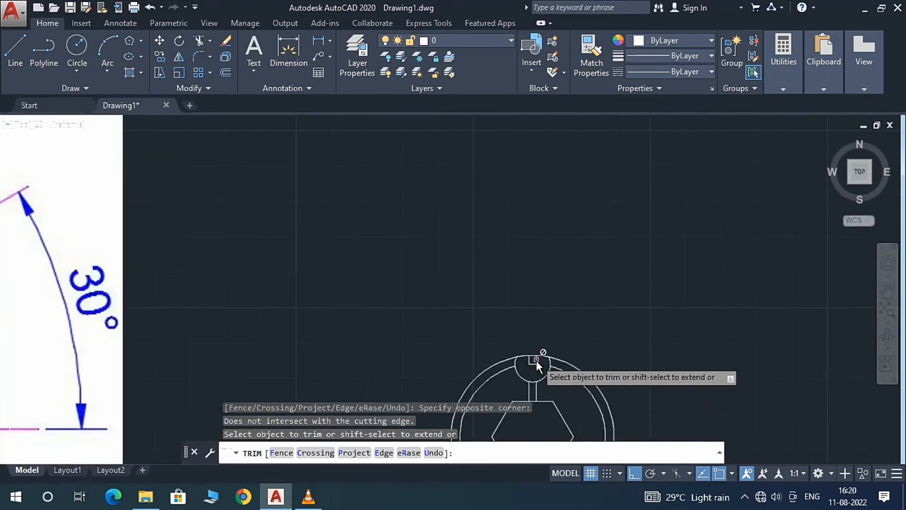
scroll(540, 391, up, 6)
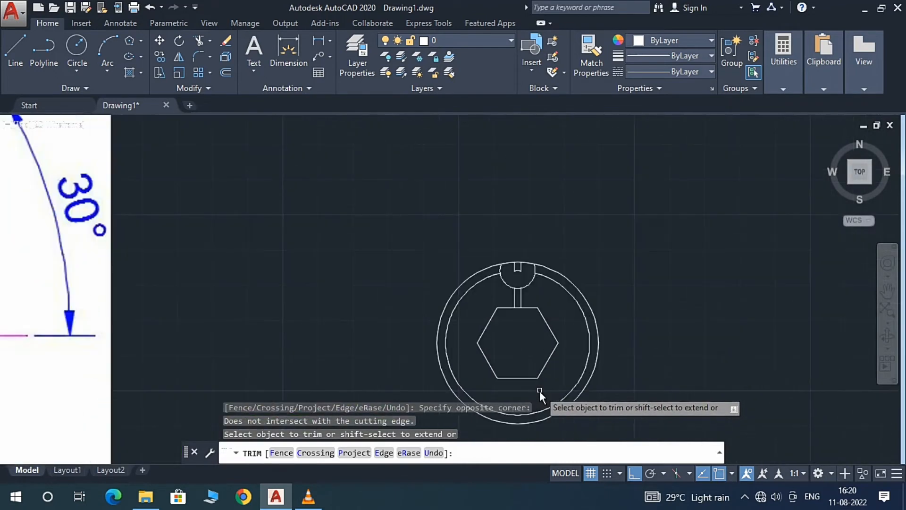
Trim the lobe circle's bottom arc between the two spoke edges so the spoke opens into the lobe.
scroll(509, 303, up, 8)
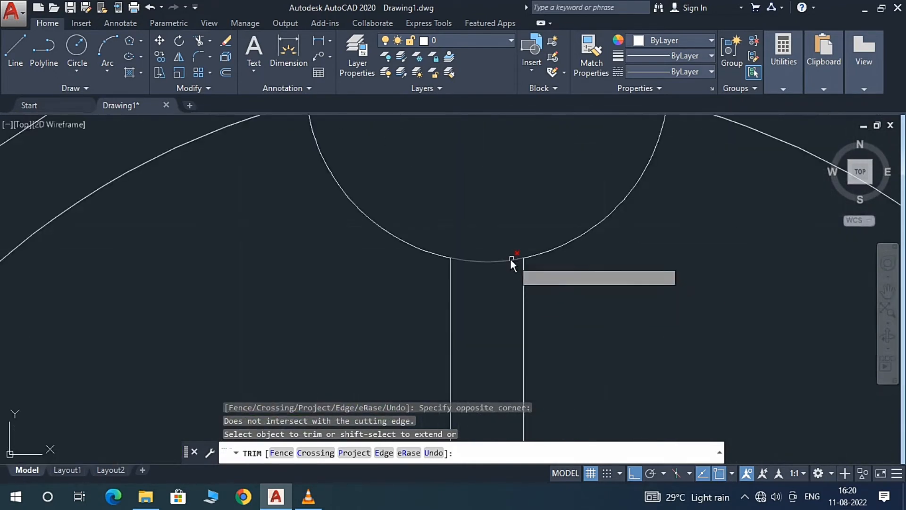
scroll(515, 304, down, 10)
scroll(515, 306, up, 5)
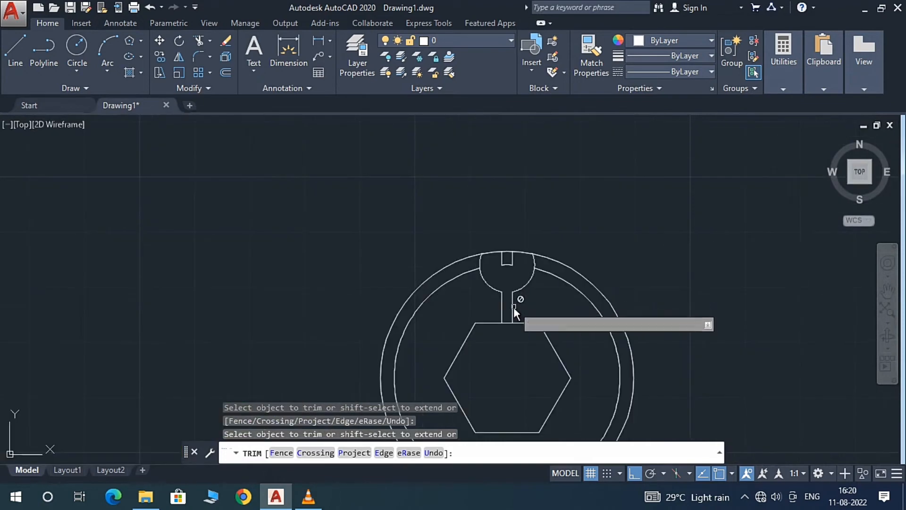
scroll(513, 307, down, 2)
key(Escape)
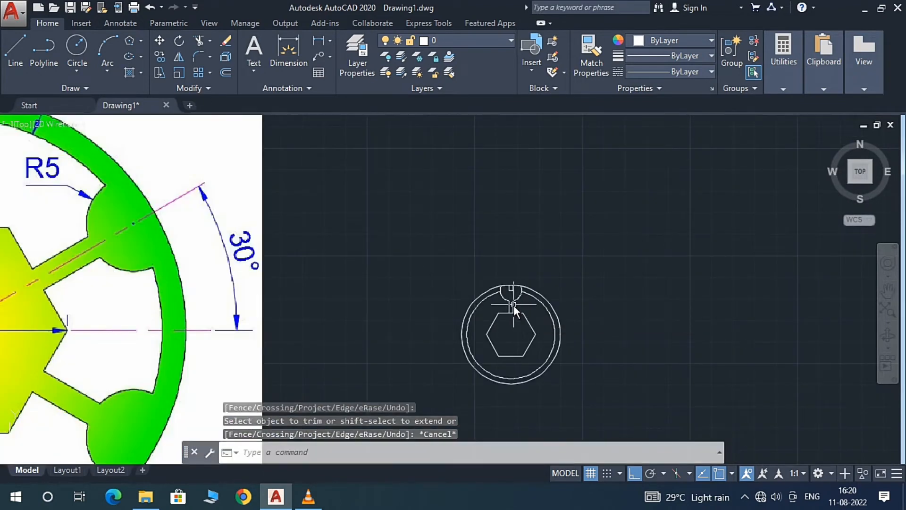
Delete the three leftover line and arc segments inside the lobe, just below the outer rim circle.
scroll(517, 283, up, 6)
scroll(500, 313, down, 3)
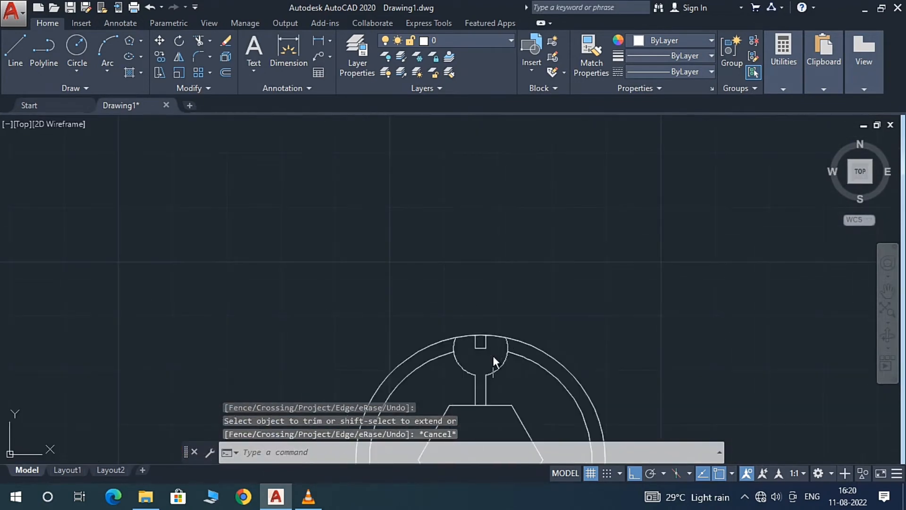
scroll(493, 361, up, 6)
mouse_move(487, 344)
mouse_down()
mouse_move(420, 307)
mouse_move(403, 308)
mouse_up()
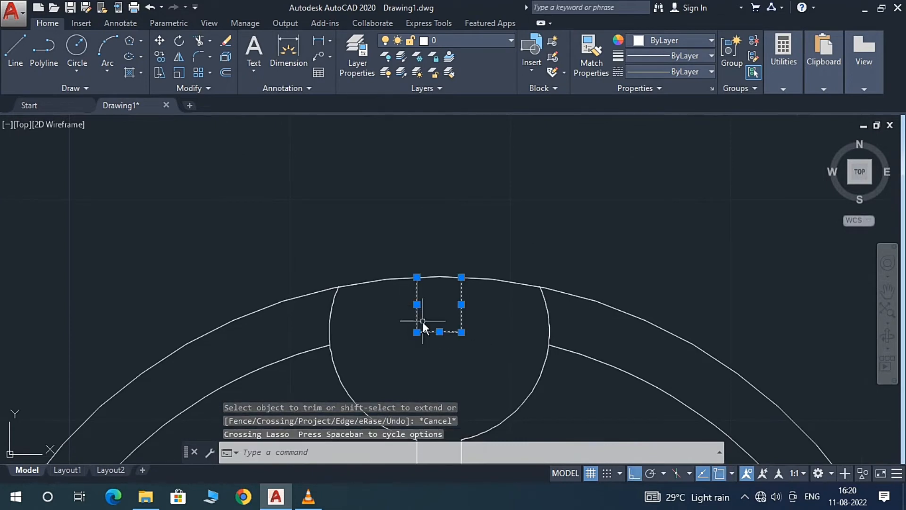
key(Delete)
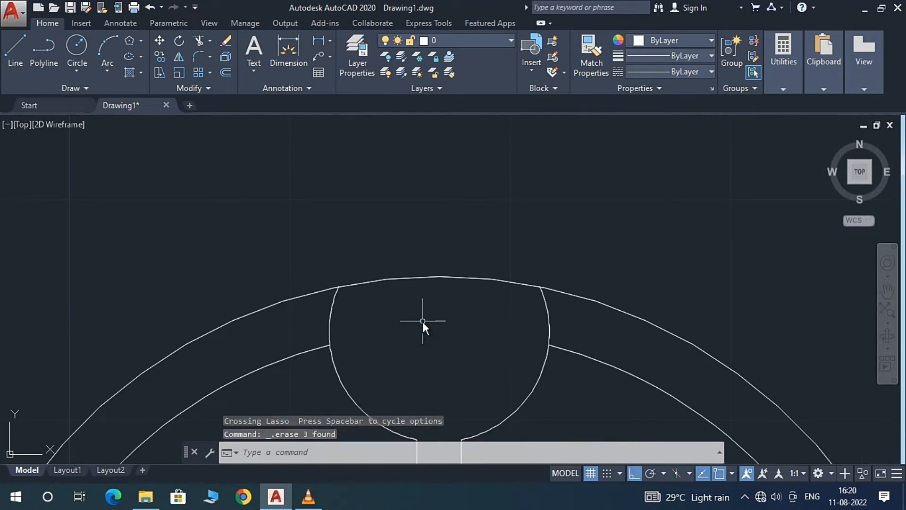
Trim both side arcs of the lobe between the inner and outer rim circles.
scroll(422, 323, down, 5)
scroll(447, 359, up, 2)
scroll(429, 297, down, 2)
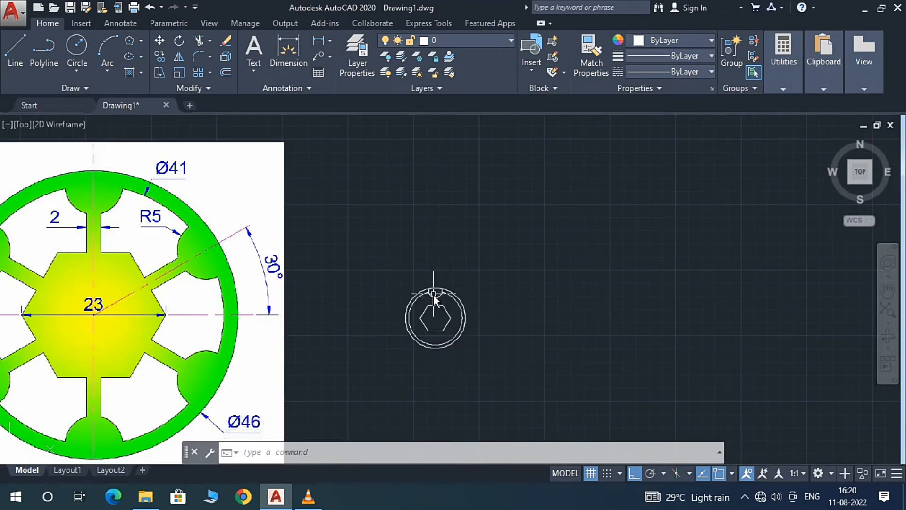
scroll(447, 309, up, 4)
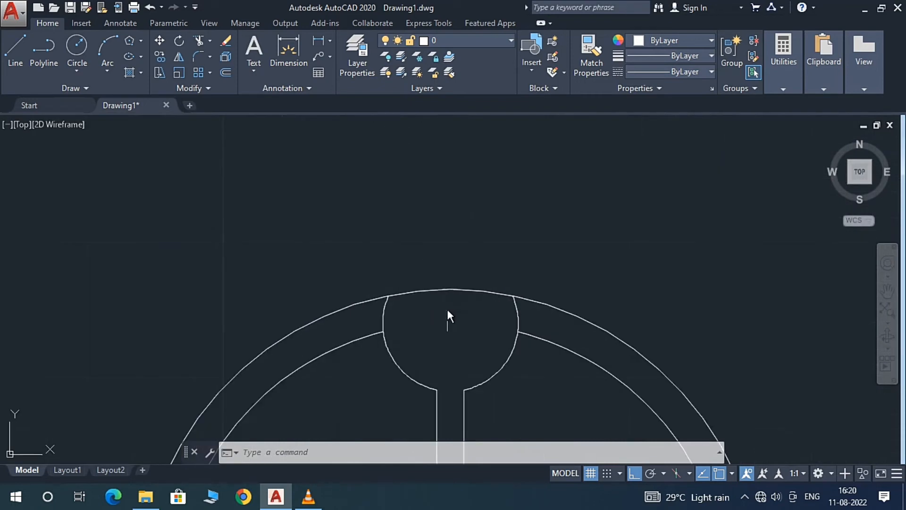
scroll(448, 309, down, 3)
scroll(447, 310, down, 2)
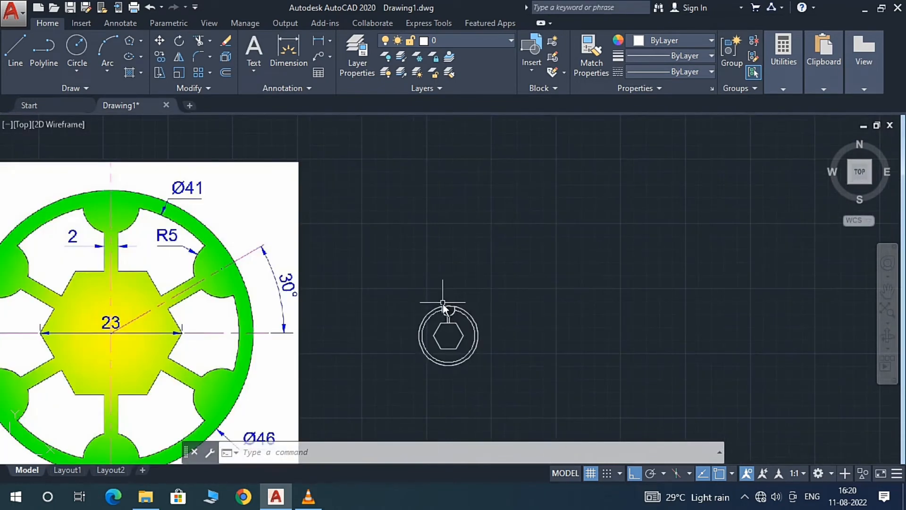
scroll(440, 314, up, 5)
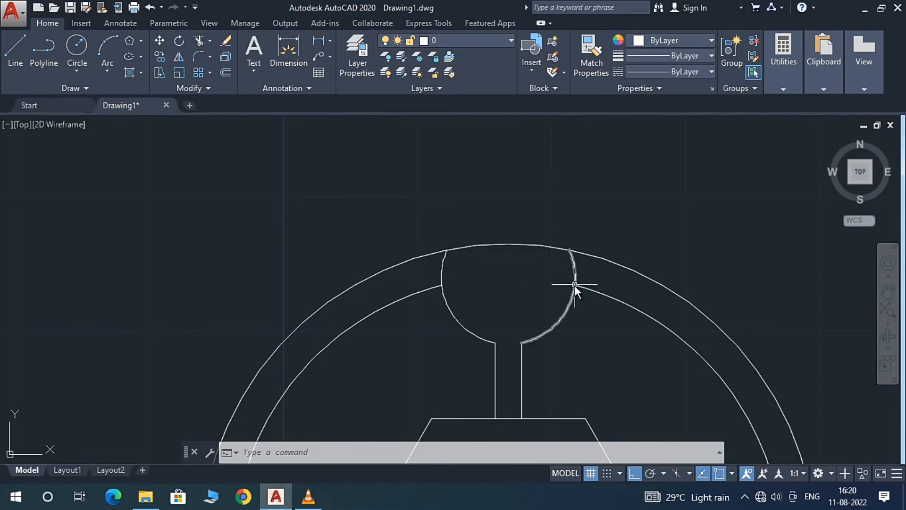
text(TR)
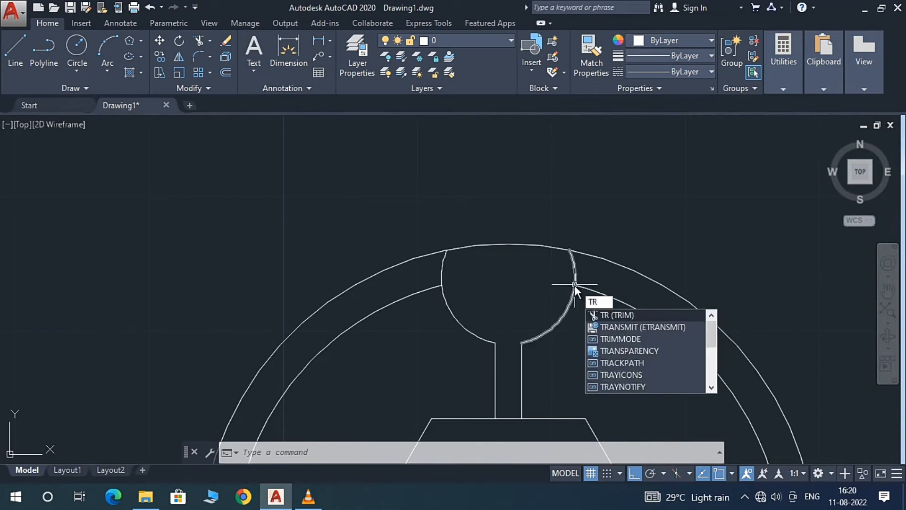
text(IM)
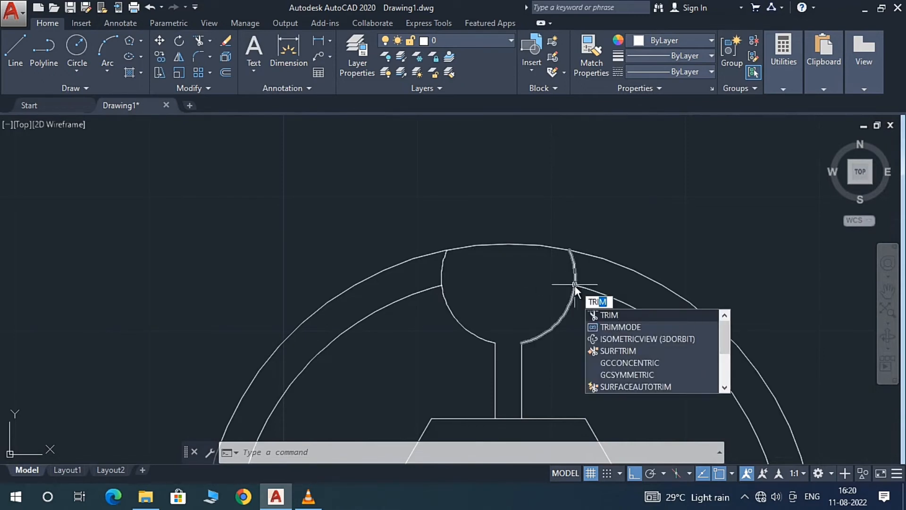
key(Return)
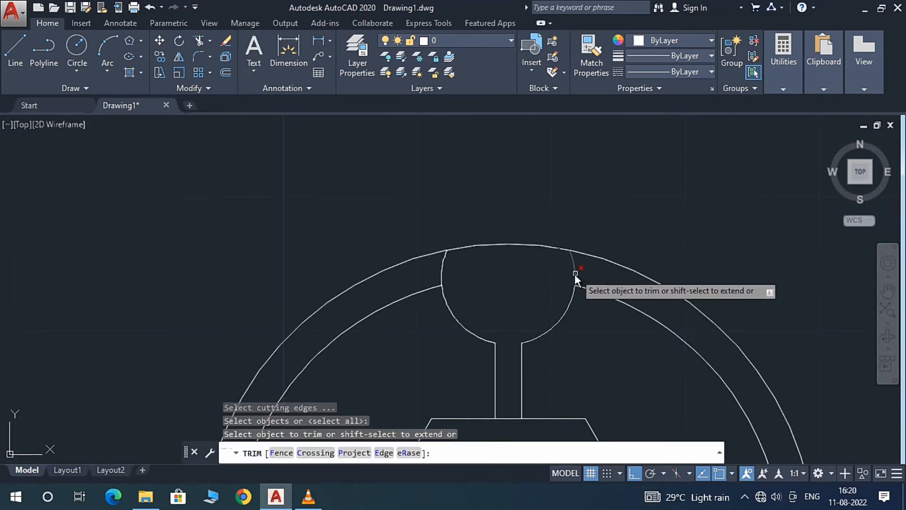
scroll(574, 274, up, 4)
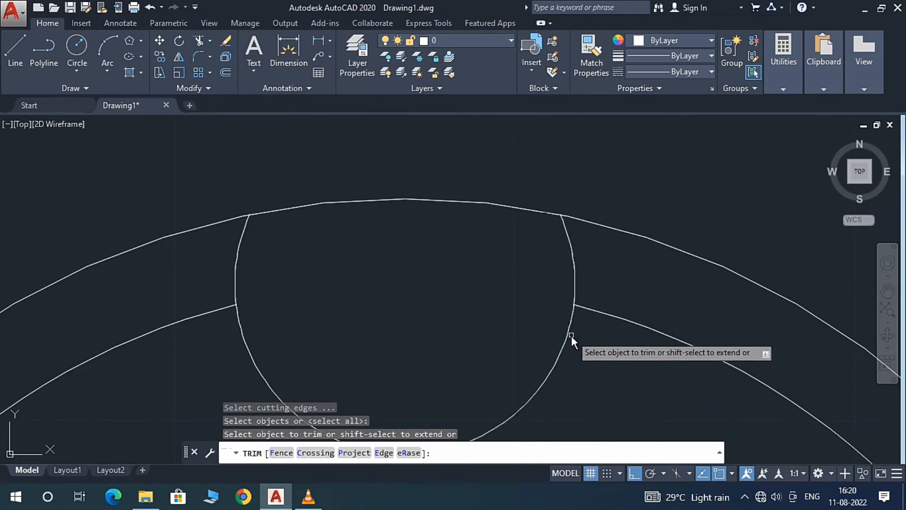
click(575, 286)
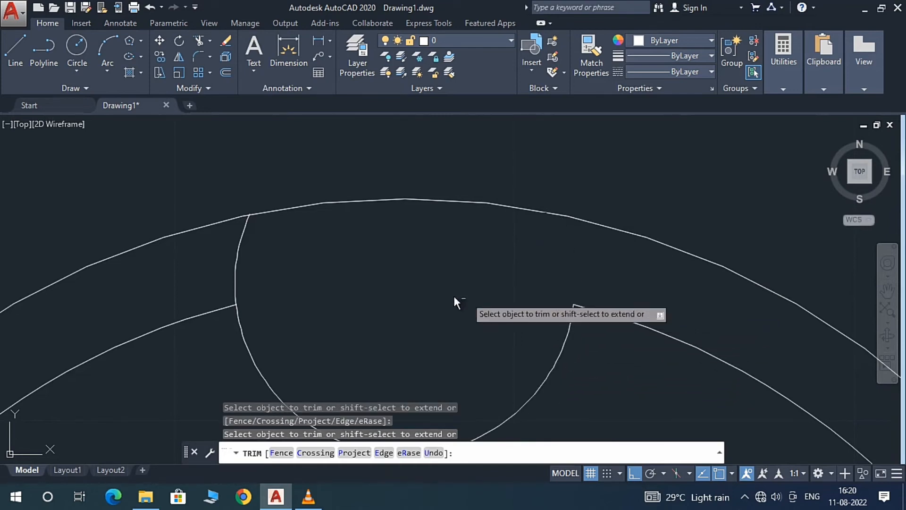
click(237, 263)
scroll(354, 278, down, 5)
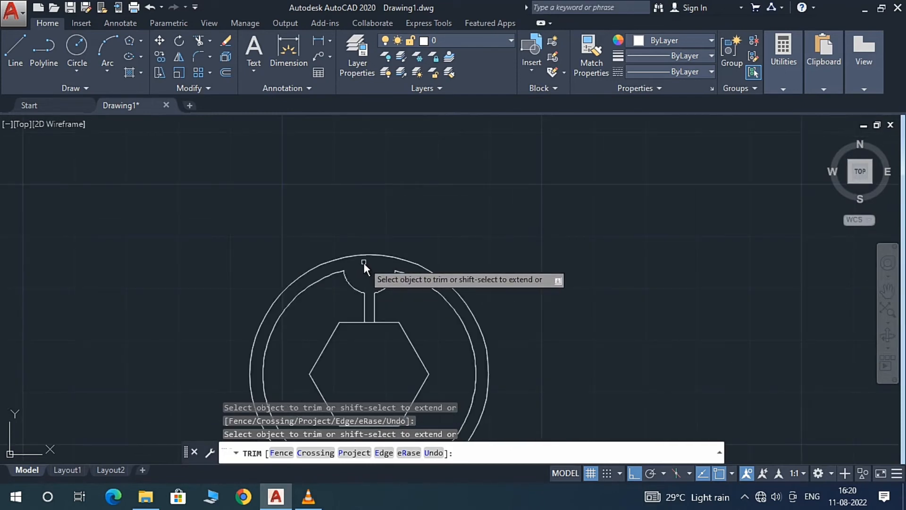
key(Escape)
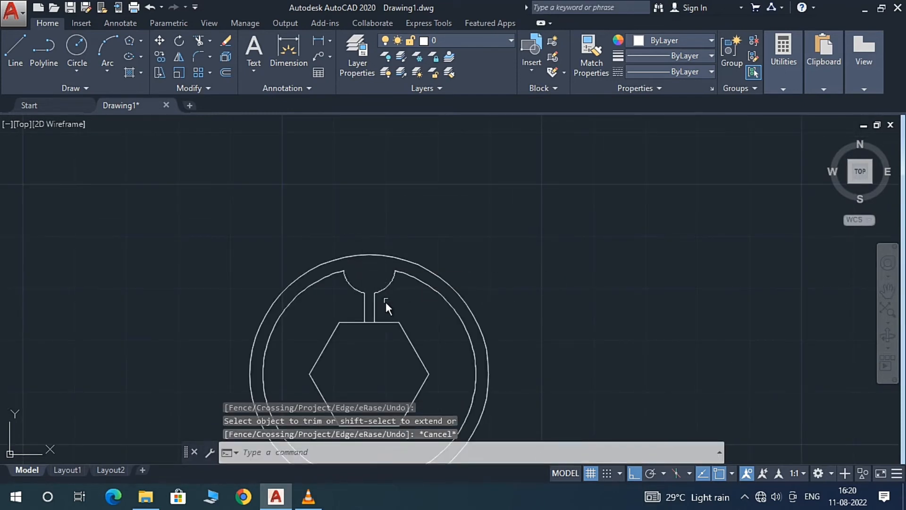
scroll(383, 313, down, 6)
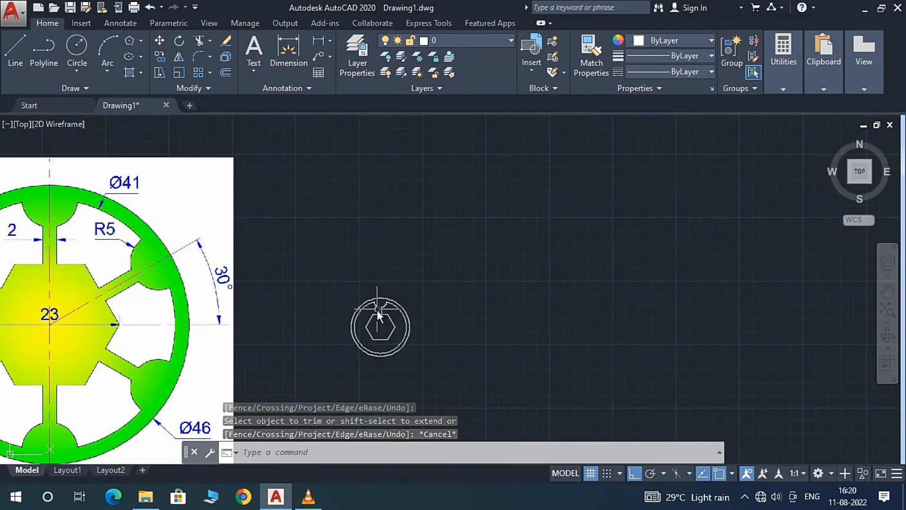
scroll(380, 312, up, 6)
scroll(402, 326, up, 4)
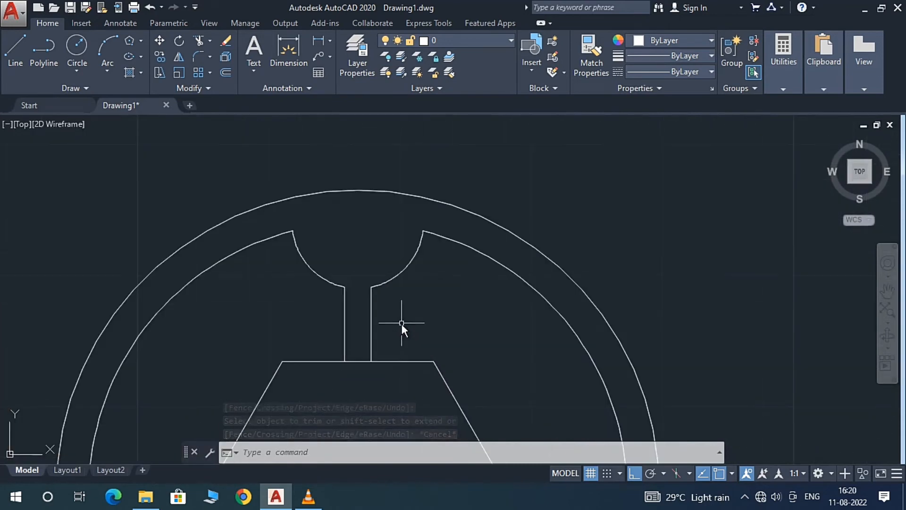
Create a polar array of the lobe arcs and spoke edges about the hexagon's center, with 6 items filling 360 degrees.
mouse_move(400, 325)
mouse_down()
mouse_move(310, 265)
mouse_move(299, 280)
mouse_move(382, 263)
mouse_move(380, 295)
mouse_move(320, 300)
mouse_up()
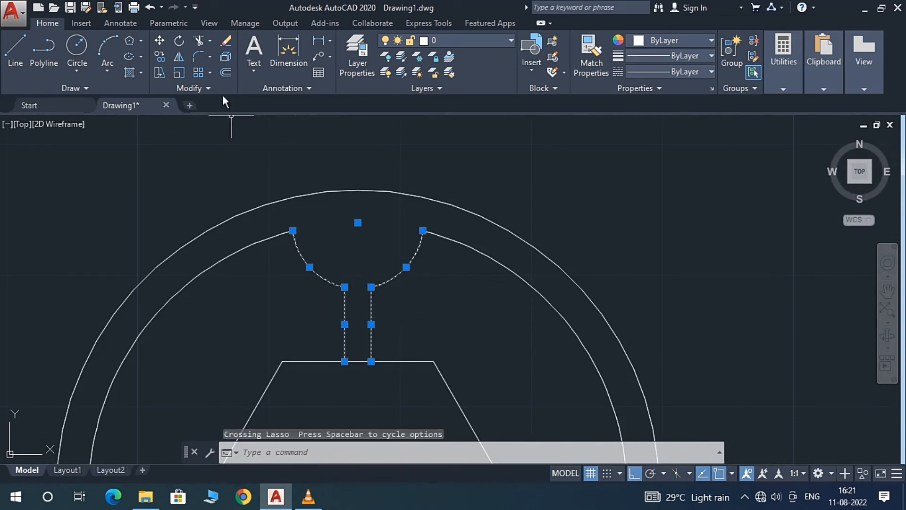
click(210, 72)
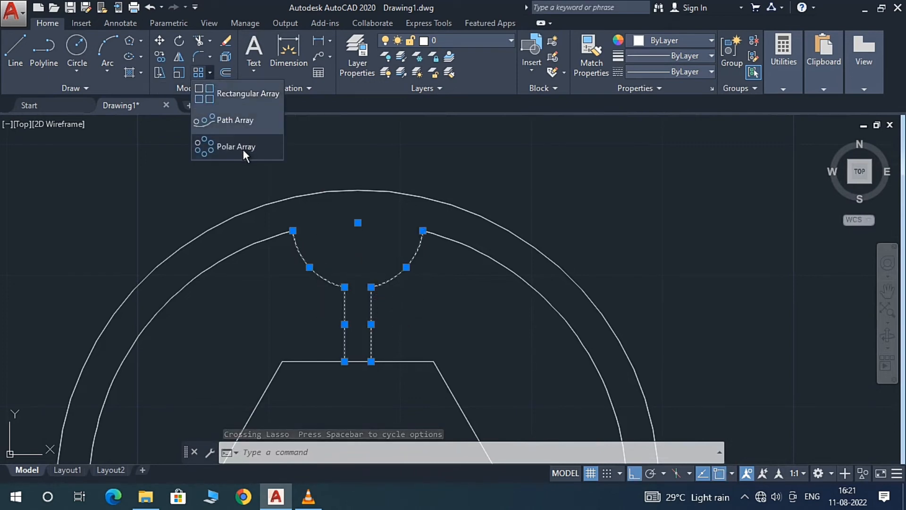
click(243, 150)
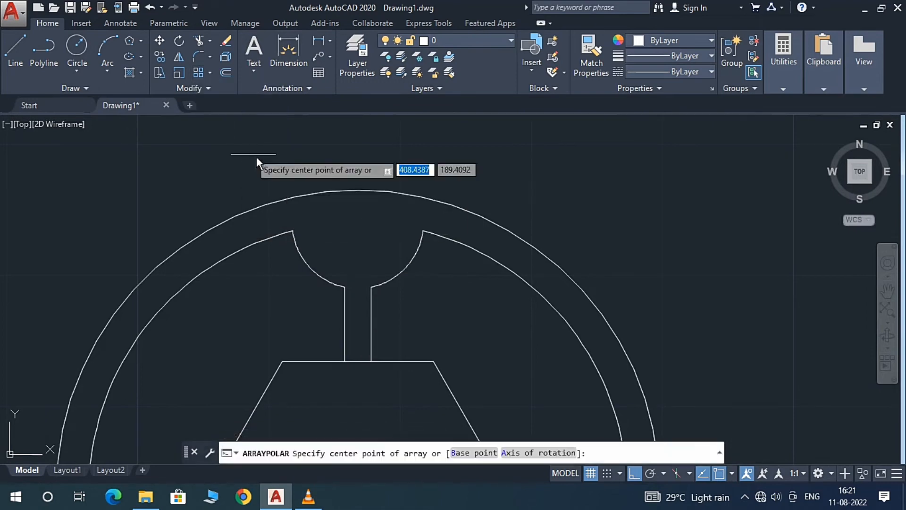
scroll(272, 179, down, 5)
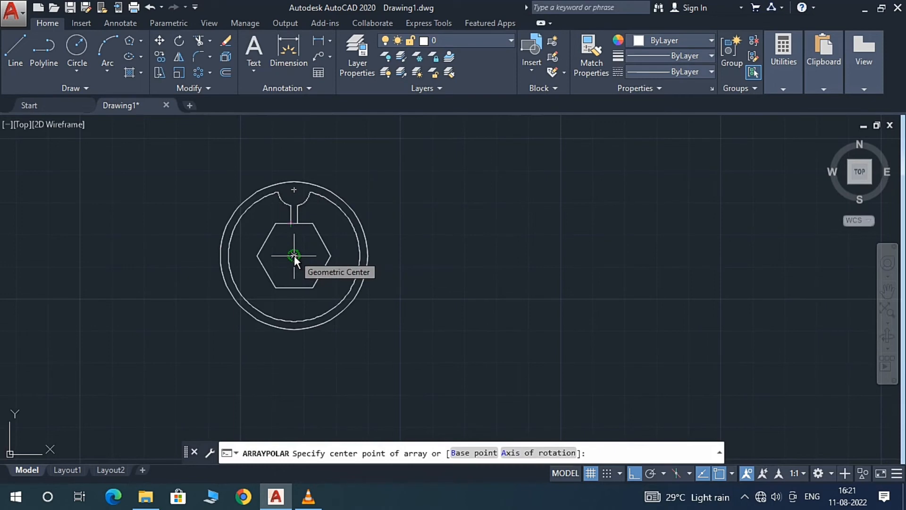
scroll(294, 256, up, 4)
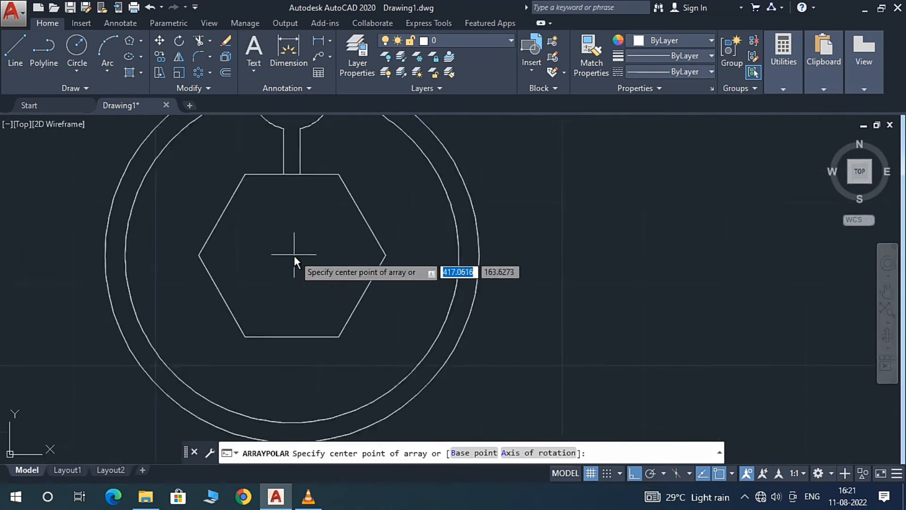
scroll(296, 262, down, 2)
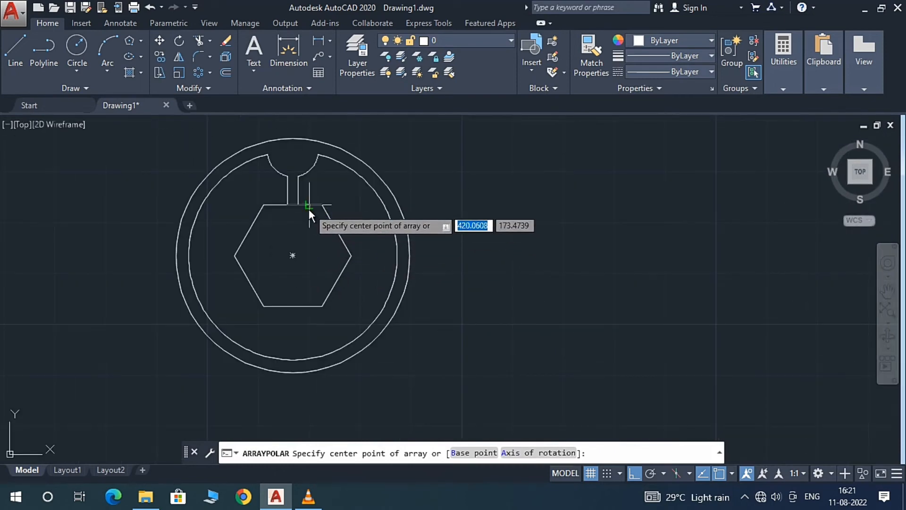
click(293, 256)
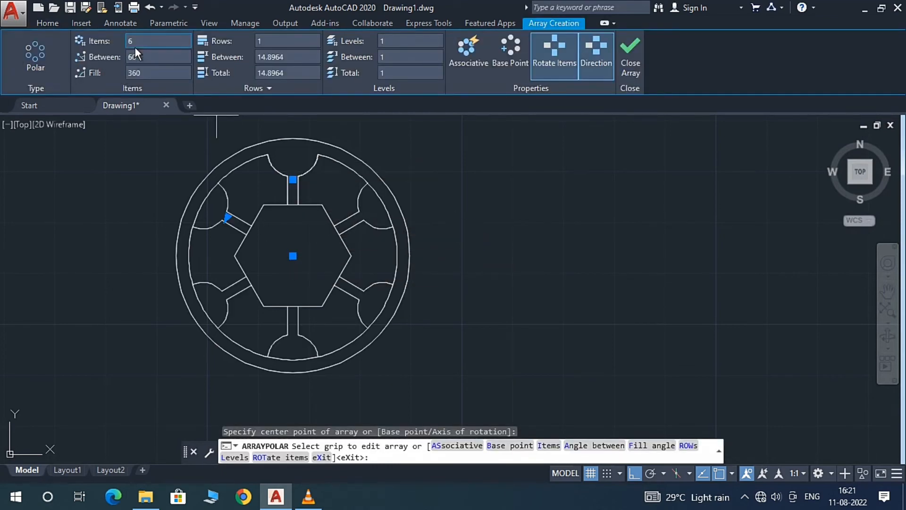
scroll(207, 215, down, 12)
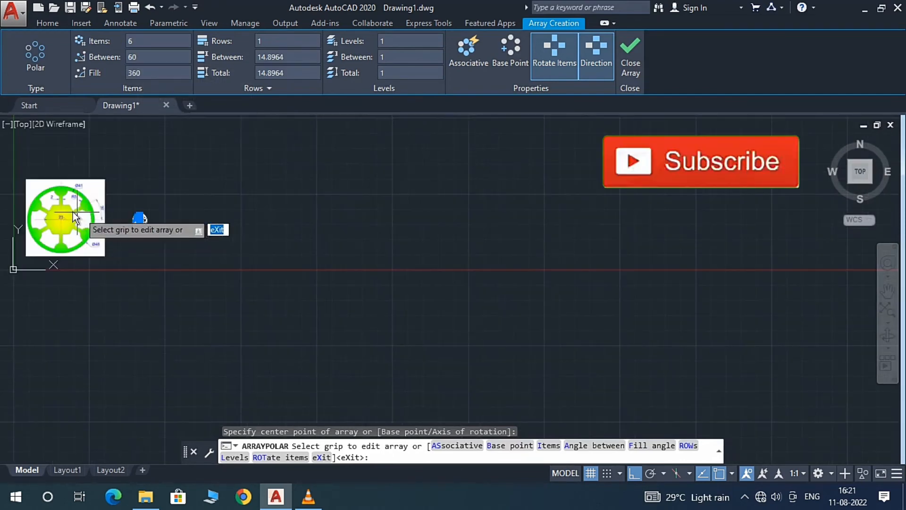
scroll(73, 214, up, 4)
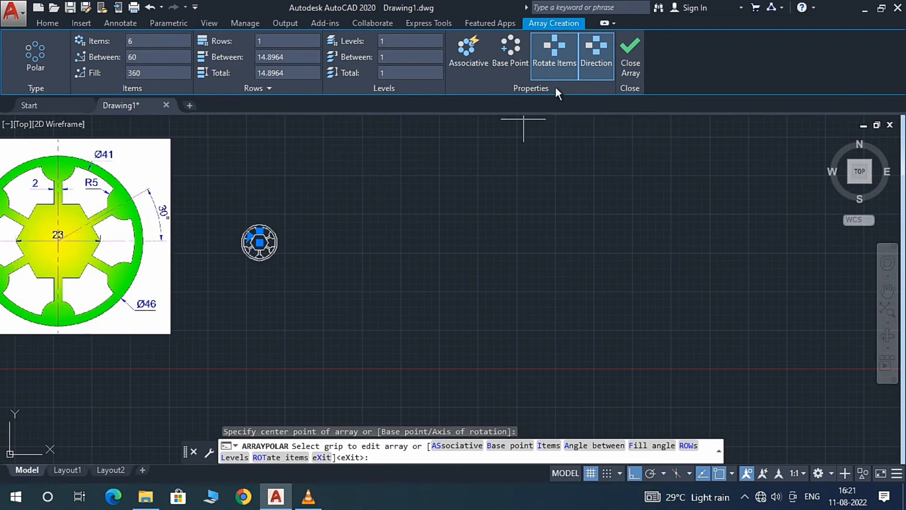
click(634, 65)
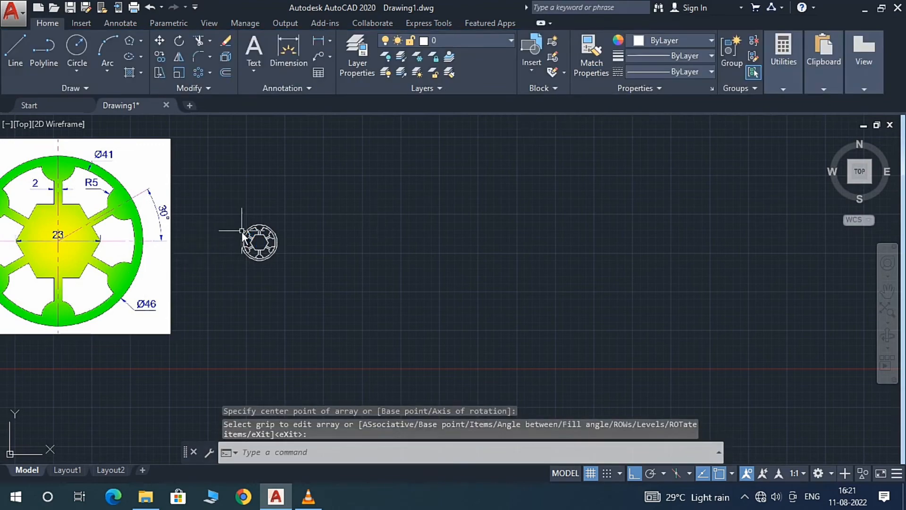
Trim the inner rim arc that crosses the upper-left lobe, using all objects as cutting edges.
scroll(241, 231, up, 5)
scroll(277, 255, down, 7)
scroll(128, 263, up, 4)
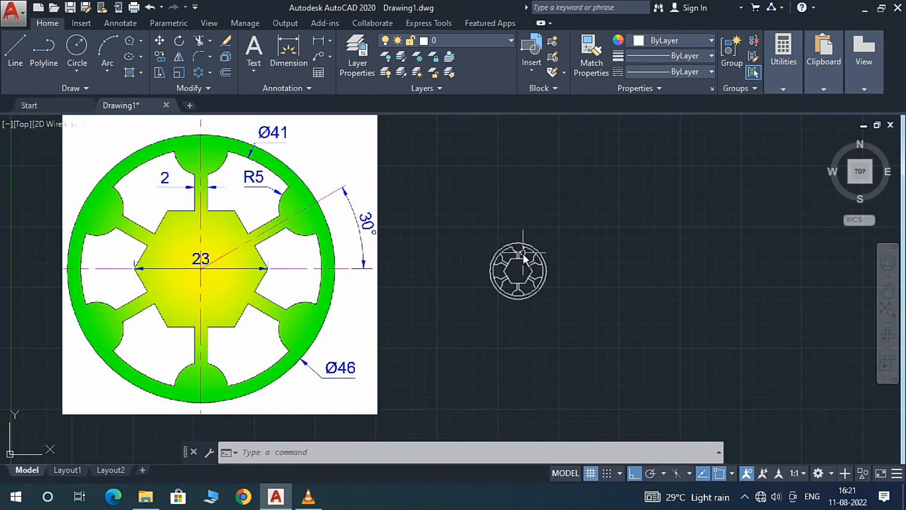
text(TRIM)
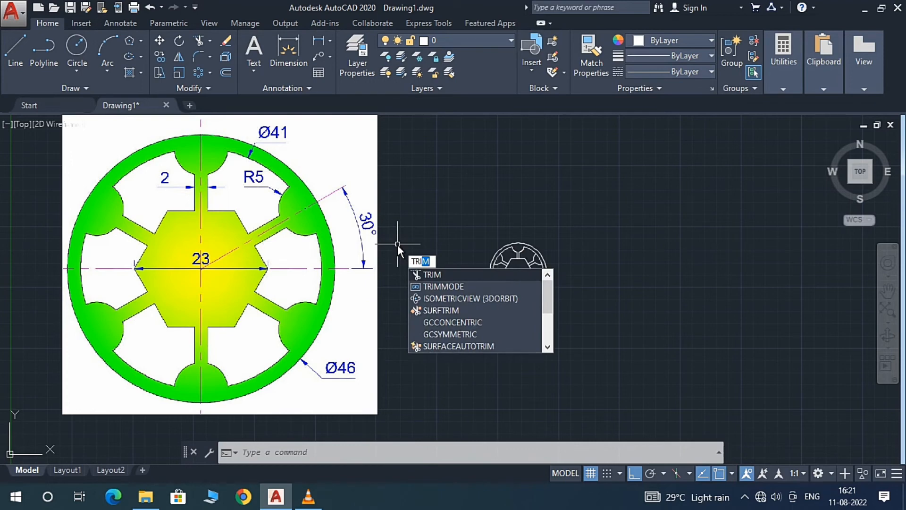
key(Return)
key(Return)
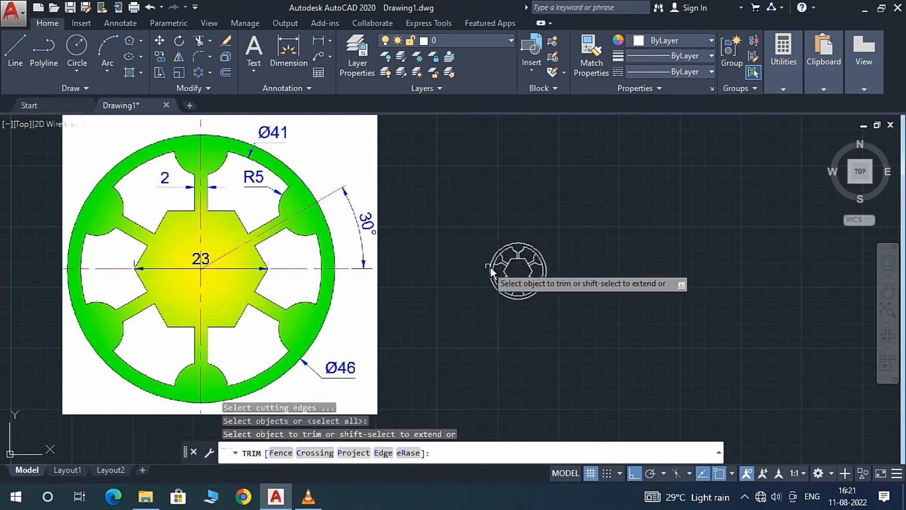
scroll(495, 265, up, 8)
click(450, 204)
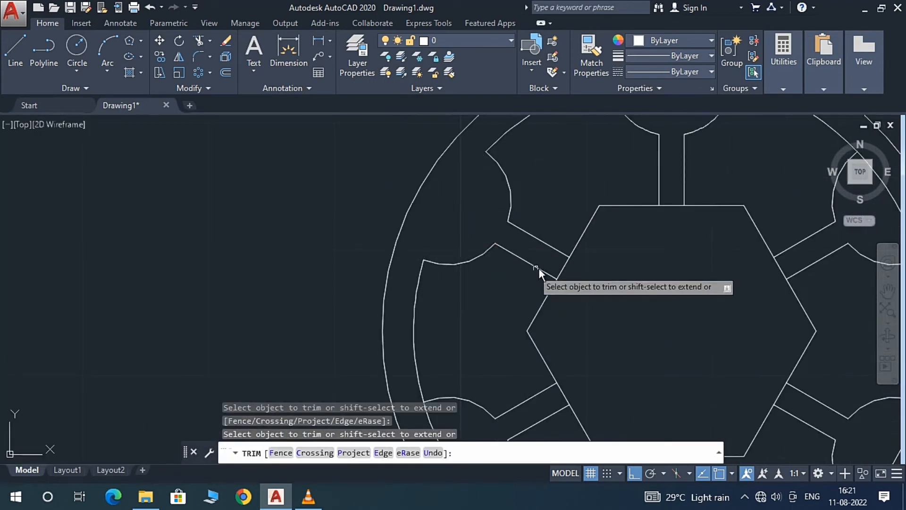
Trim the hexagon side portions between the spoke edges at every spoke except the bottom one.
click(562, 271)
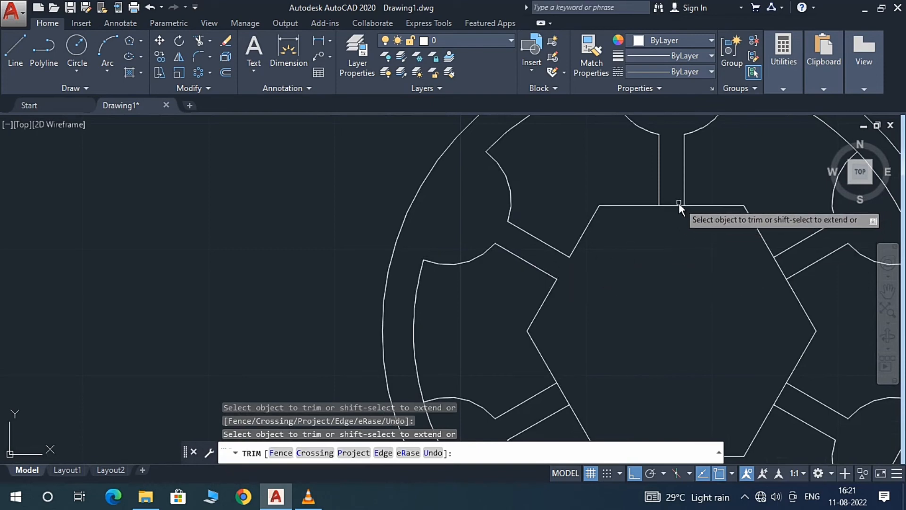
click(676, 206)
click(785, 272)
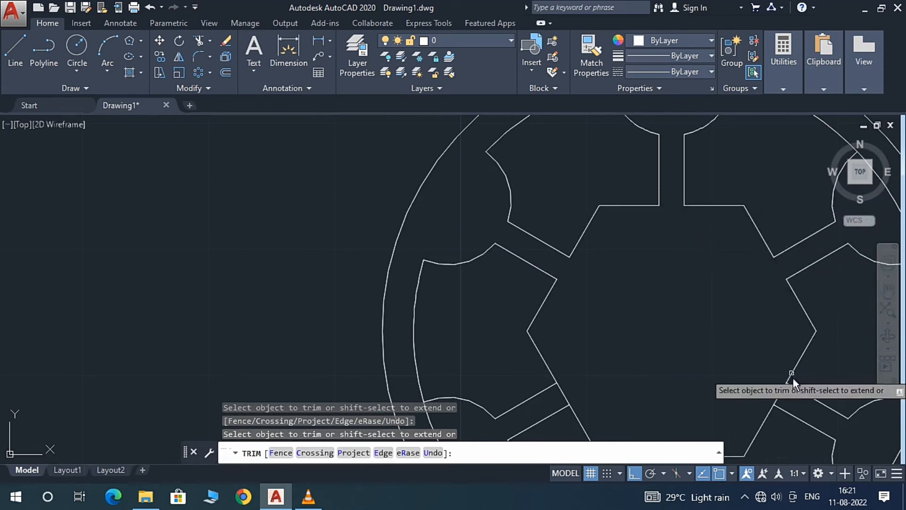
click(778, 397)
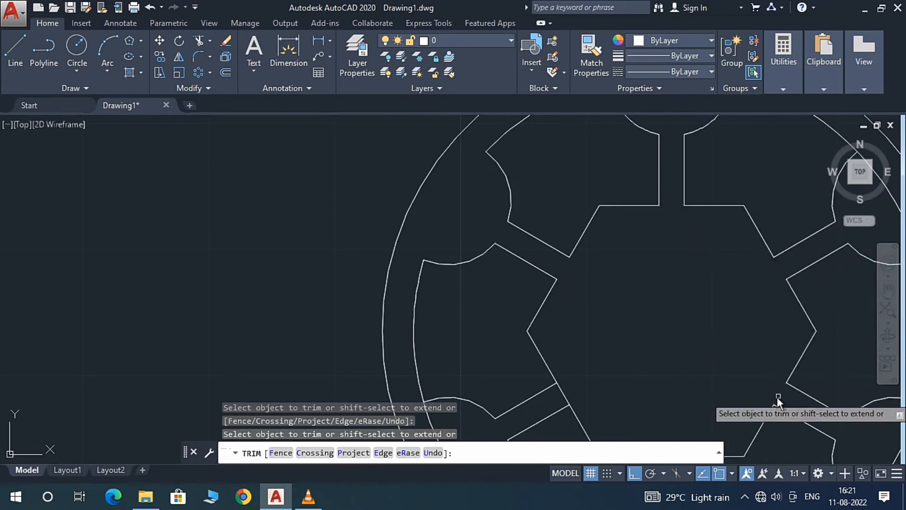
click(561, 397)
Trim the remaining inner rim arcs crossing the lobes and the hexagon side portion across the bottom spoke.
scroll(582, 334, up, 2)
scroll(582, 333, down, 4)
scroll(583, 334, down, 2)
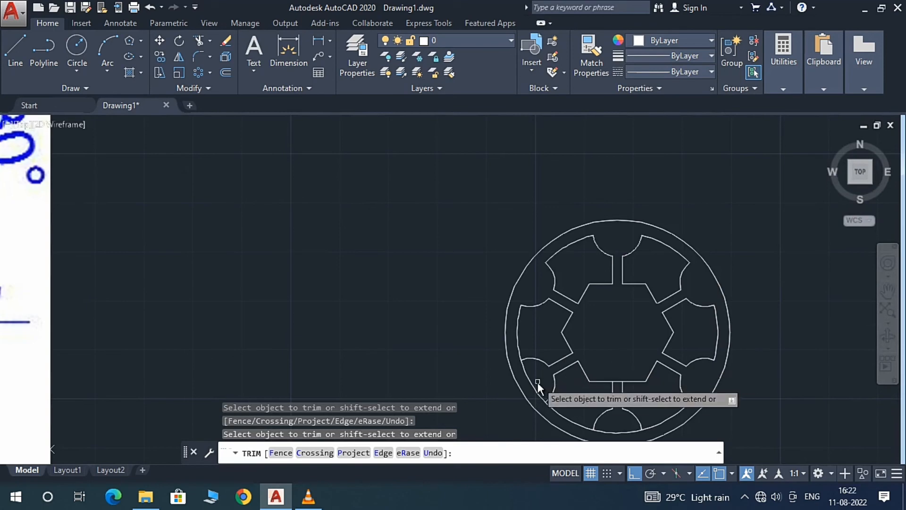
scroll(605, 326, down, 3)
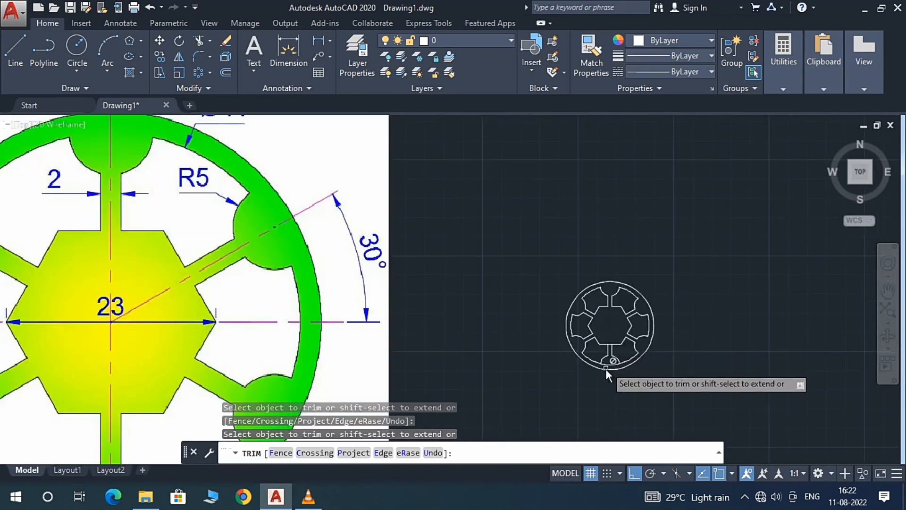
scroll(608, 371, up, 6)
click(616, 348)
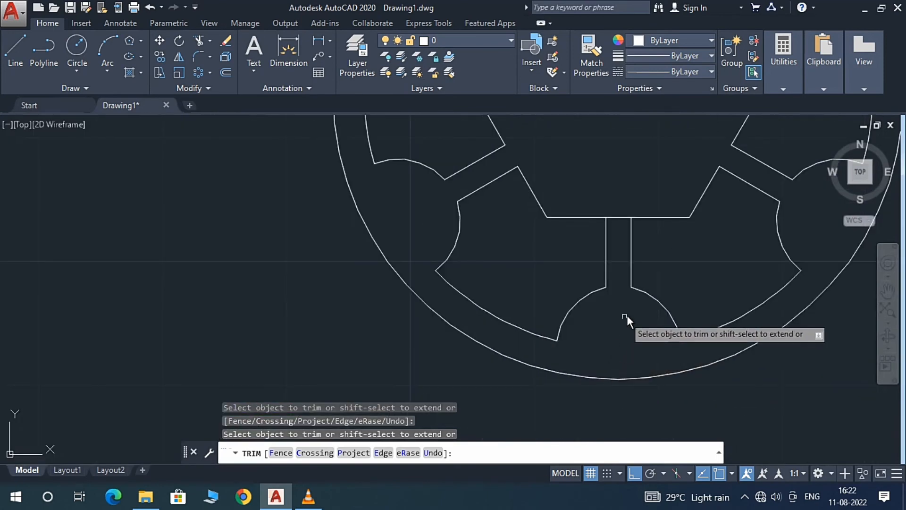
click(618, 219)
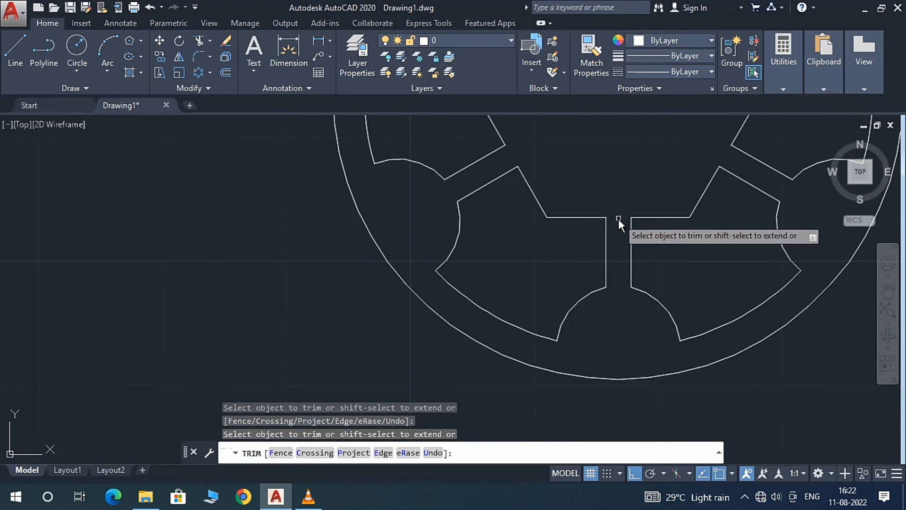
Examine the trimmed wheel outline and compare it with the dimensioned reference image.
scroll(648, 303, down, 5)
scroll(660, 258, up, 5)
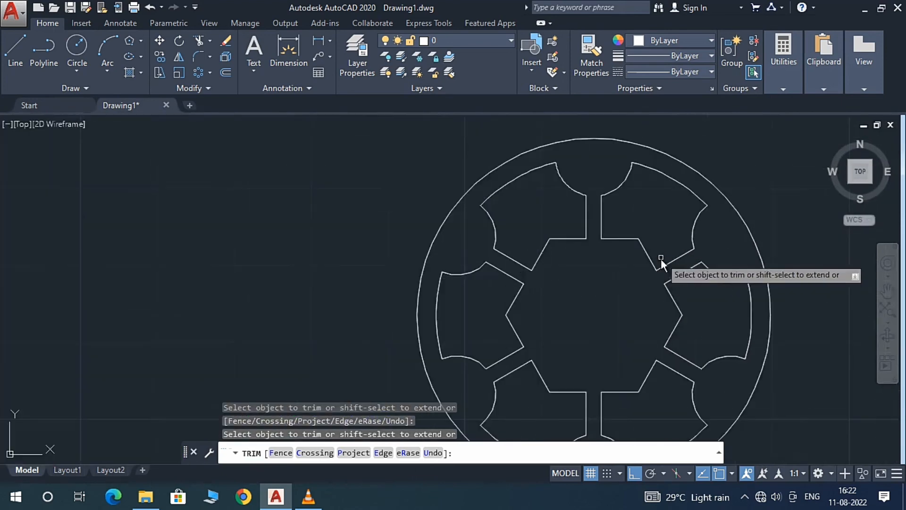
scroll(680, 283, down, 3)
scroll(726, 405, up, 2)
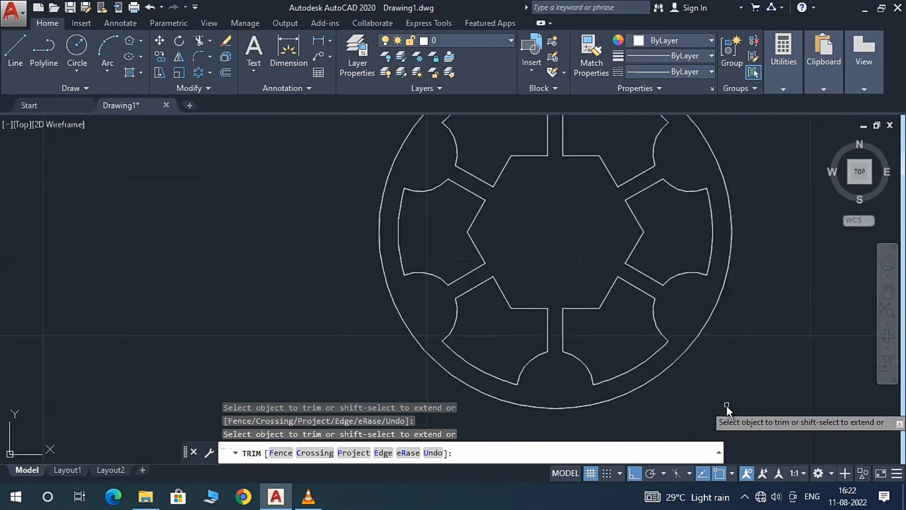
scroll(723, 397, down, 3)
scroll(713, 373, up, 1)
scroll(707, 366, down, 3)
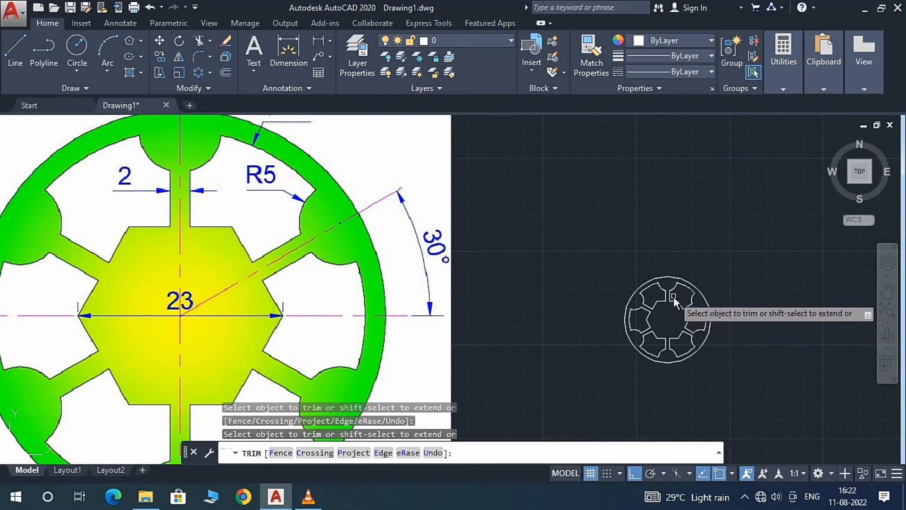
scroll(682, 319, down, 1)
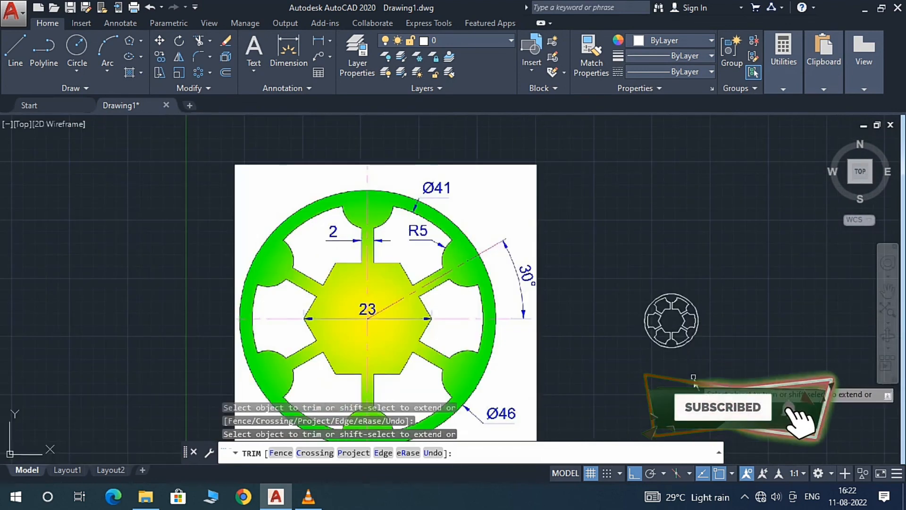
scroll(694, 359, up, 2)
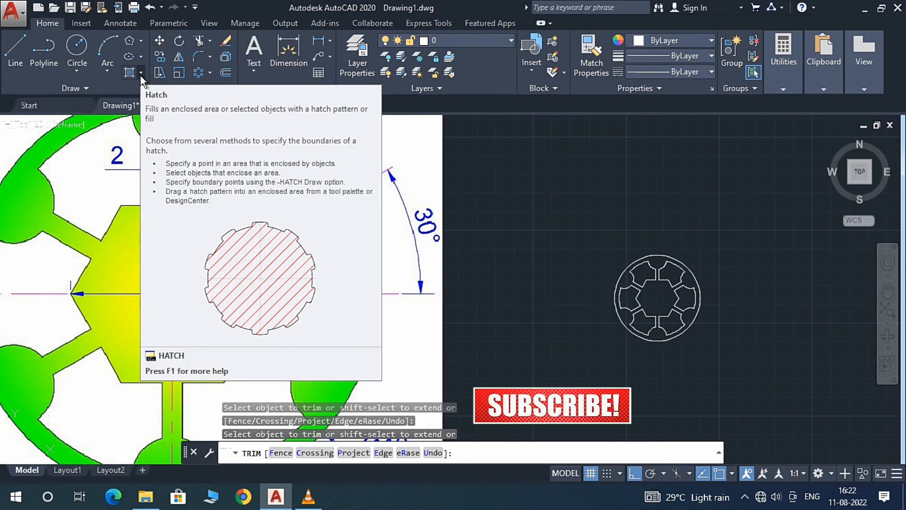
scroll(650, 344, up, 4)
scroll(690, 314, down, 2)
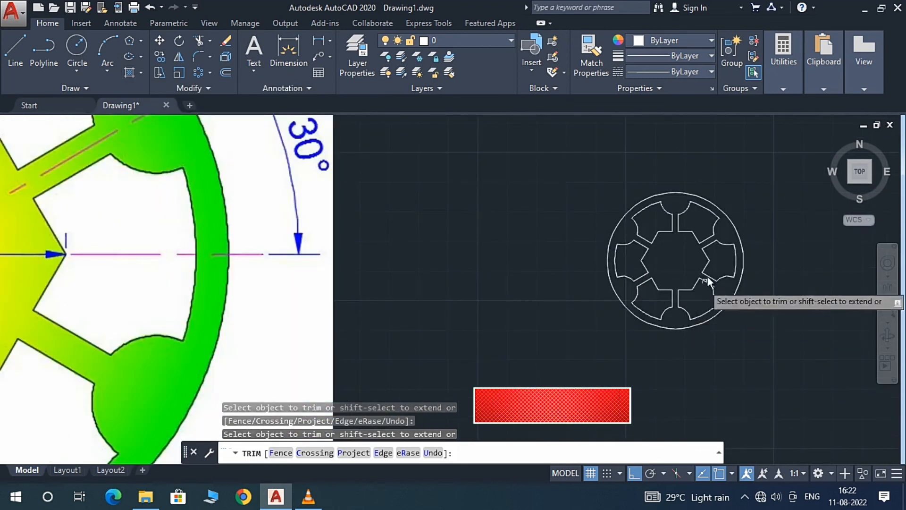
scroll(729, 244, up, 4)
scroll(729, 244, down, 2)
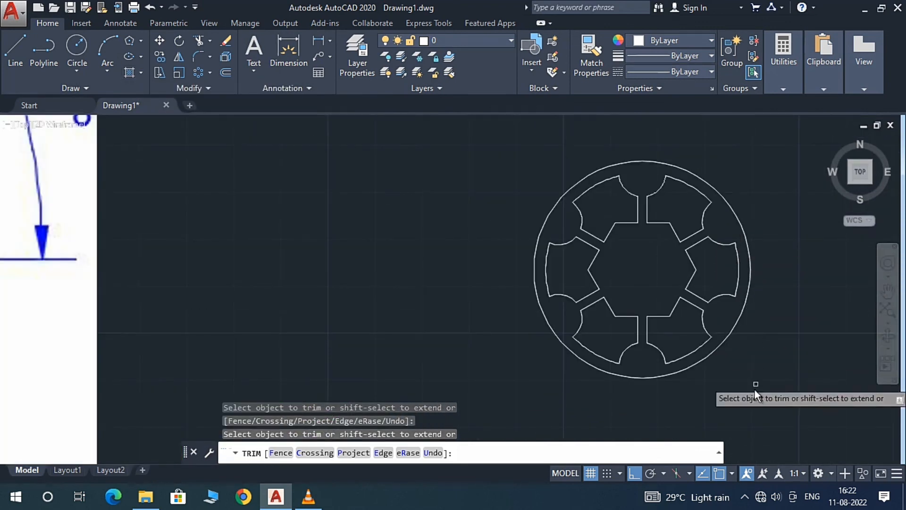
click(321, 506)
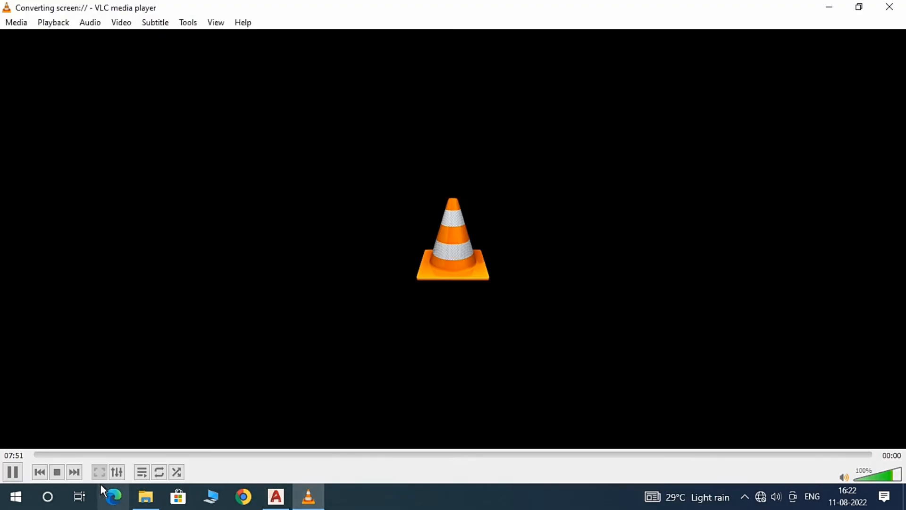